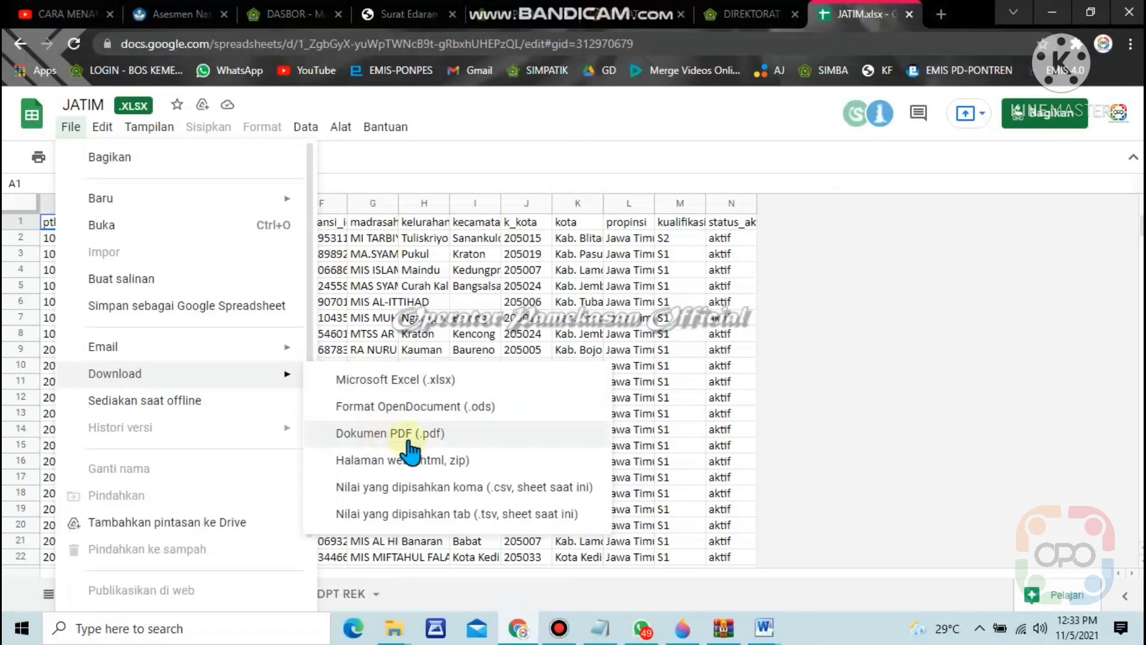
# Step: Download the JATIM spreadsheet in Microsoft Excel (.xlsx) format, and download it again from the JATIM_BLM DPT REK sheet
pyautogui.click(396, 382)
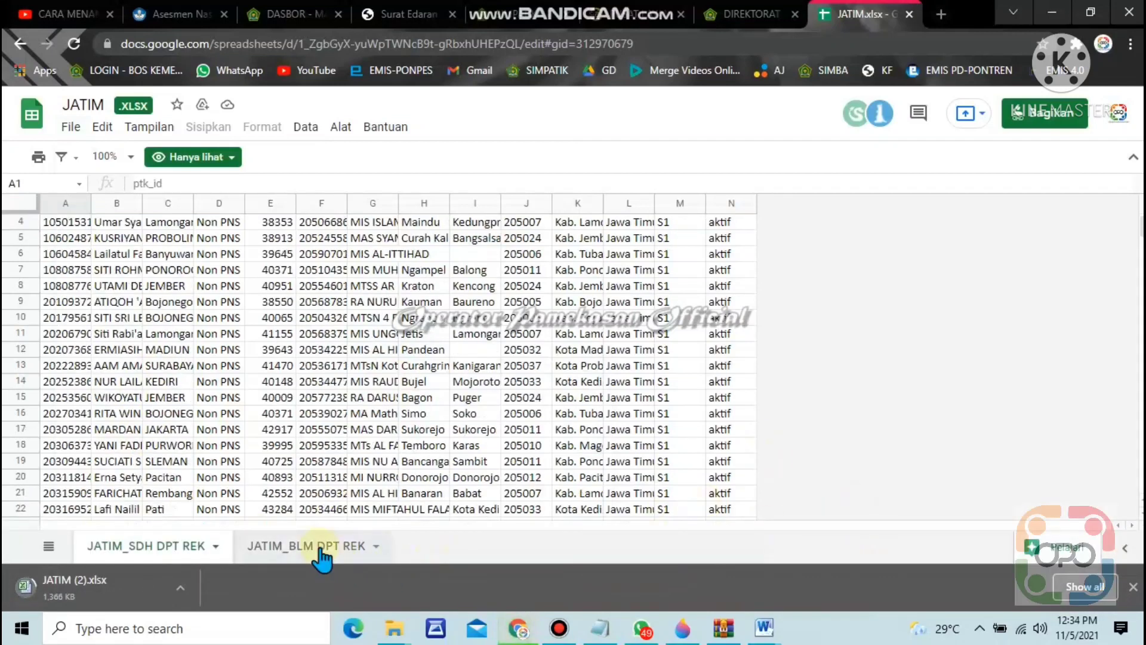
pyautogui.click(320, 551)
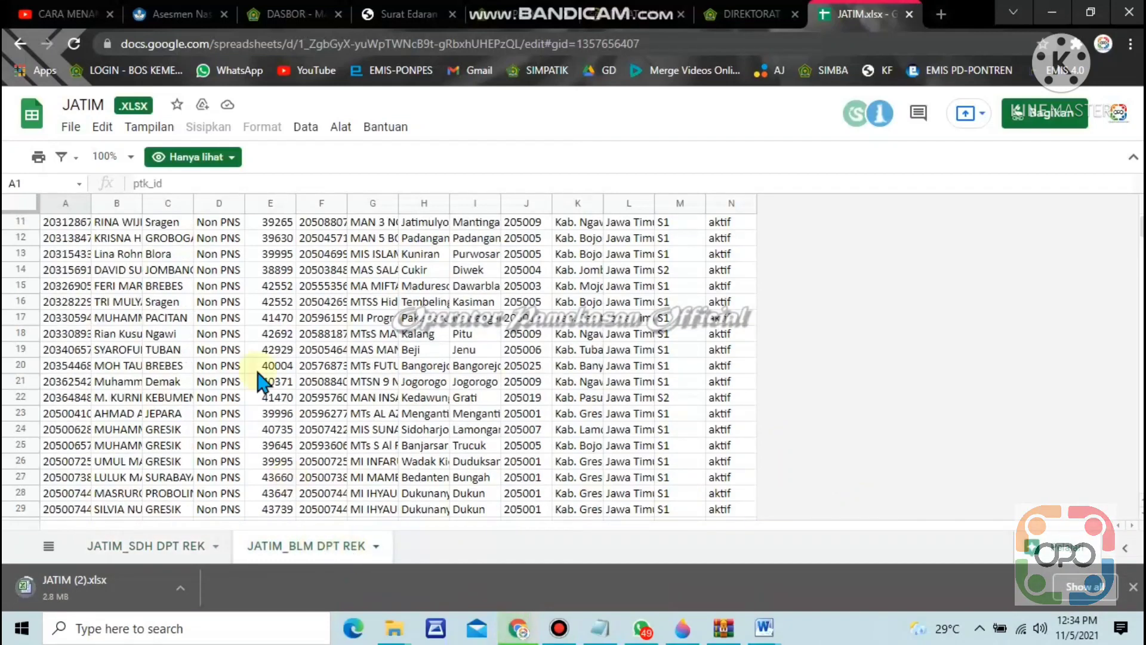
pyautogui.click(68, 128)
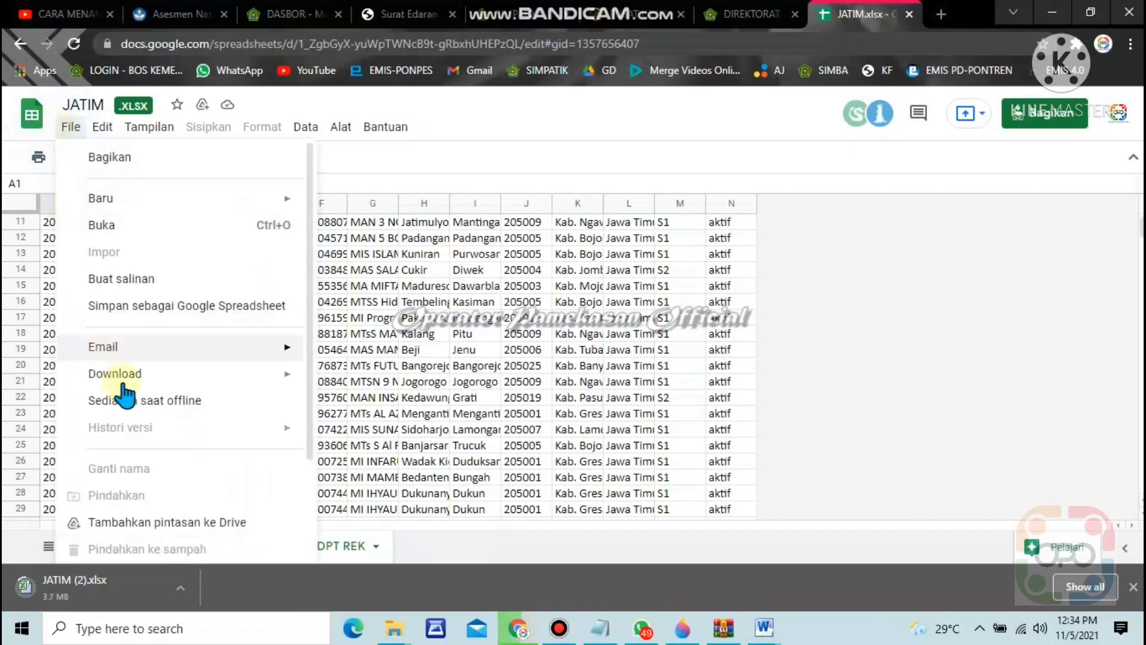
pyautogui.moveTo(164, 382)
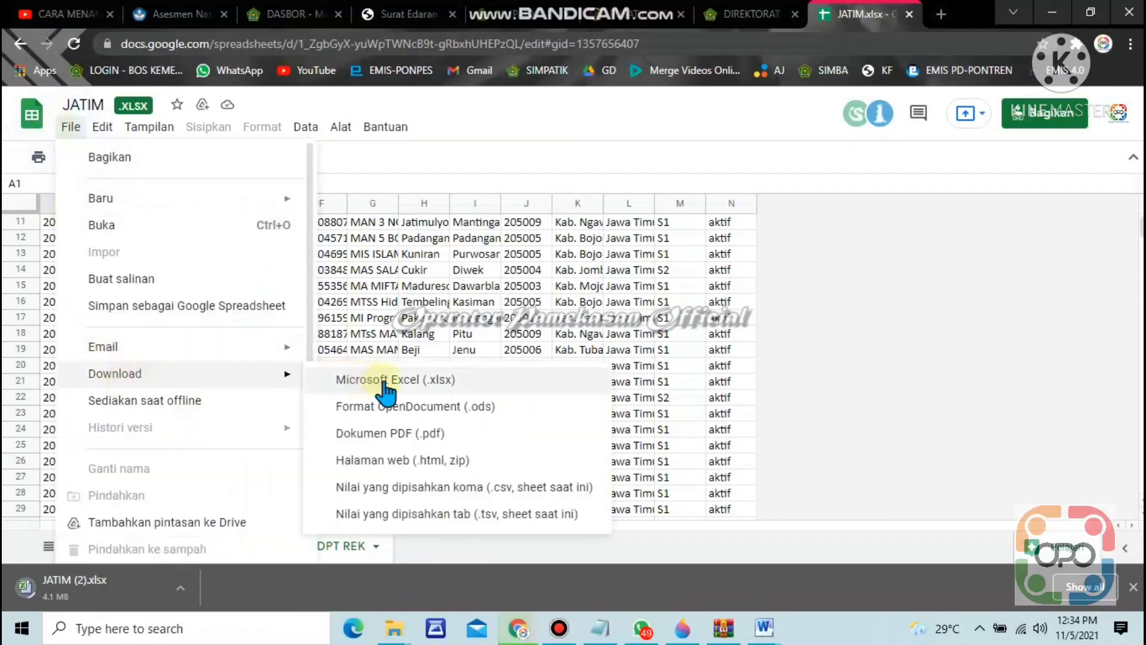
pyautogui.click(367, 380)
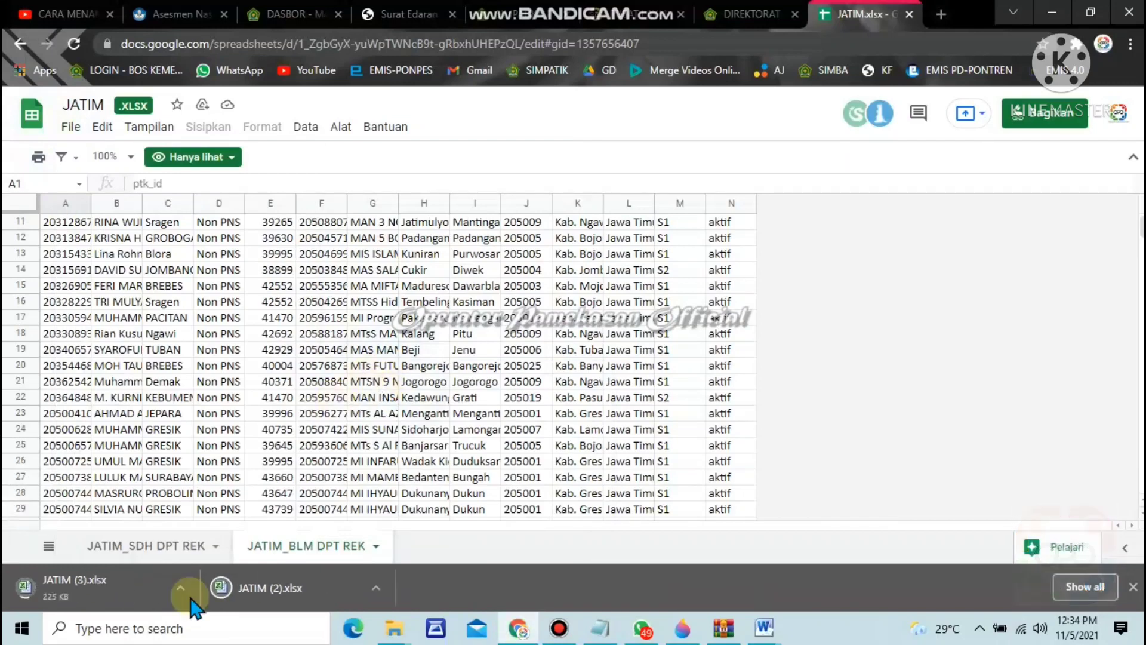
pyautogui.click(377, 590)
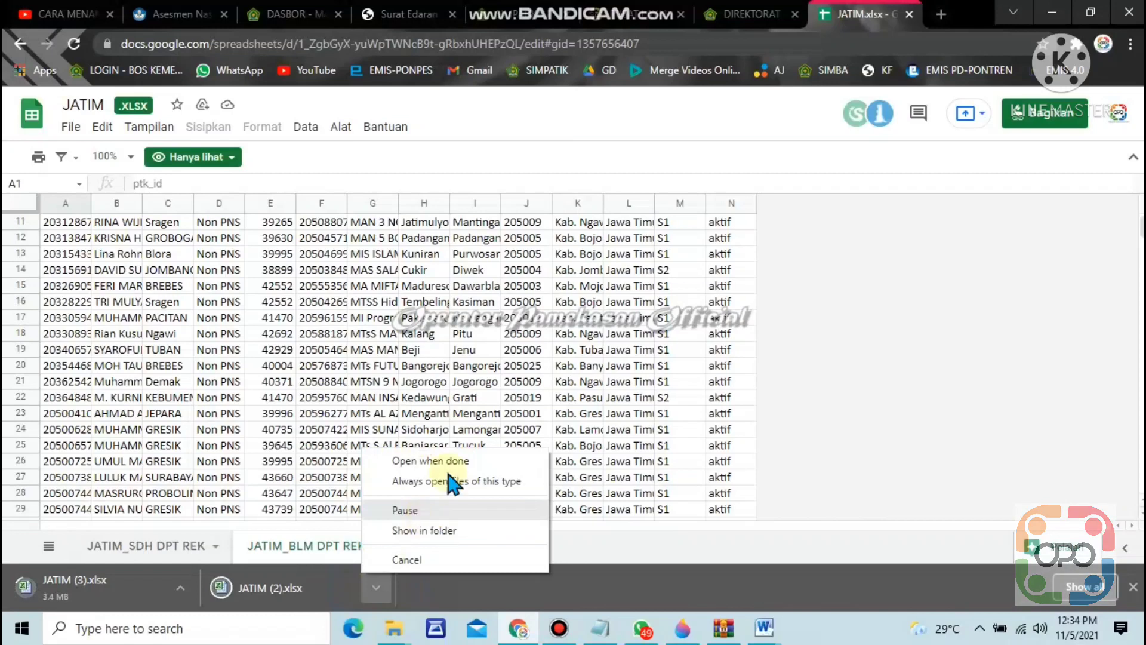
pyautogui.click(377, 589)
pyautogui.click(375, 587)
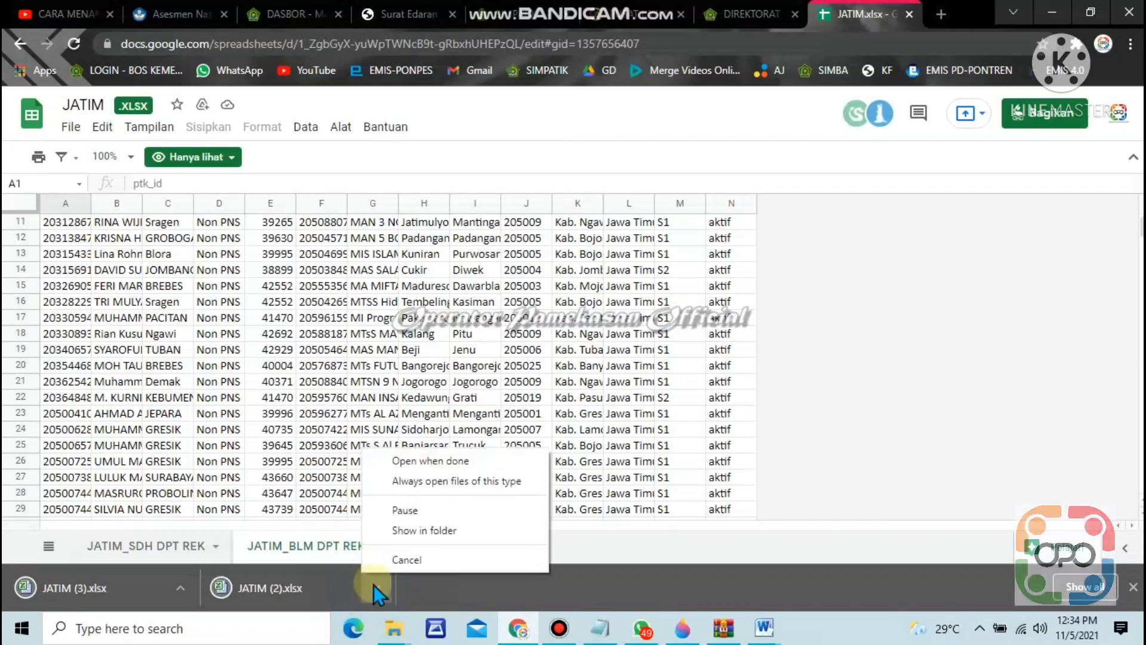
pyautogui.click(375, 587)
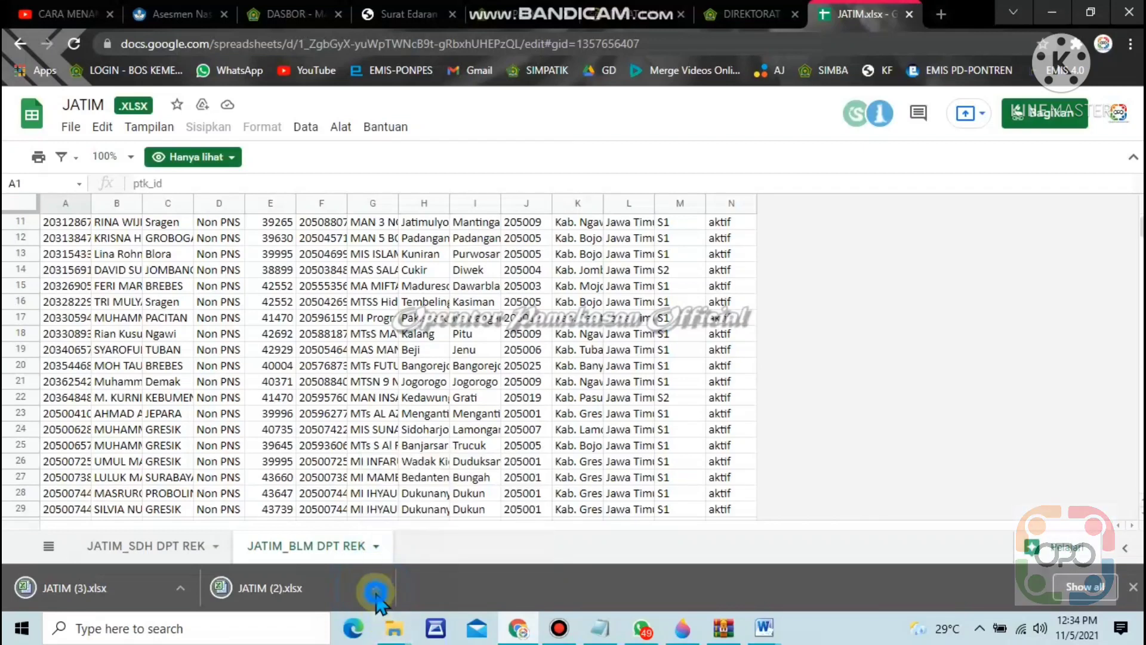
pyautogui.click(376, 593)
# Step: Switch to File Explorer and open the JATIM workbook from the Downloads folder
pyautogui.click(394, 629)
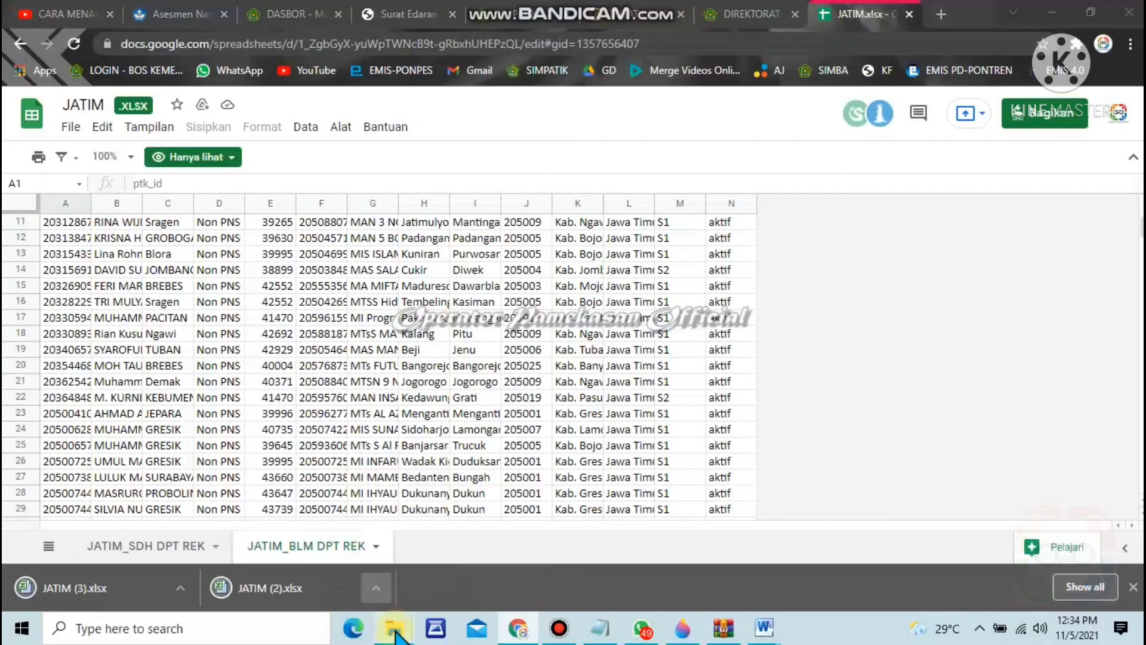
pyautogui.click(460, 552)
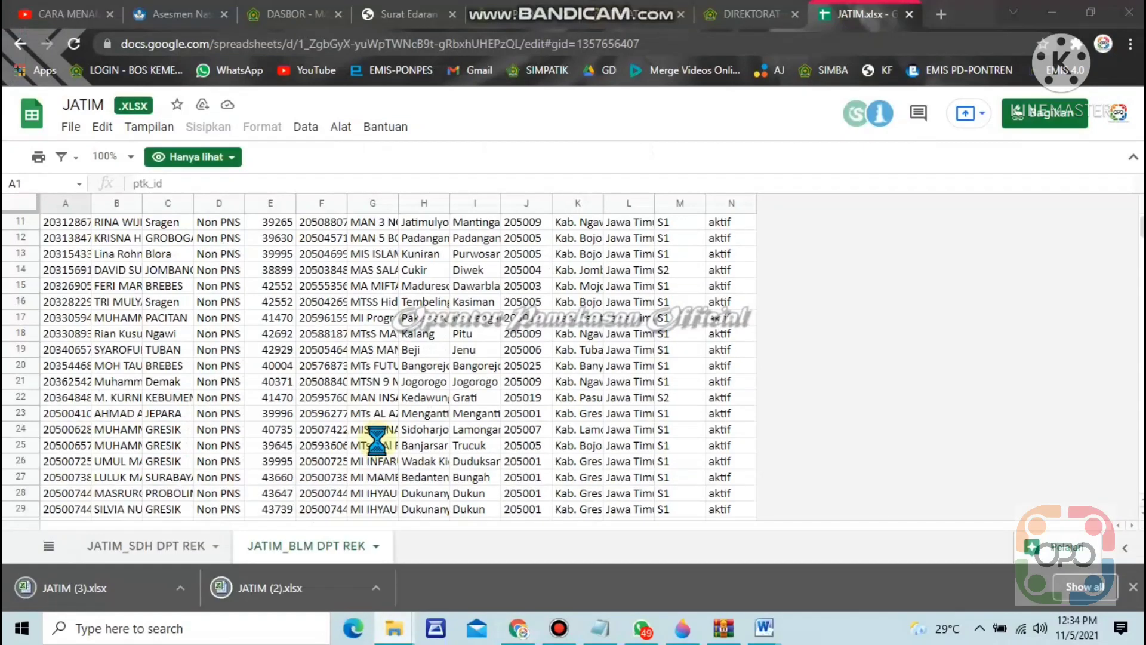
pyautogui.scroll(-16, 329, 436)
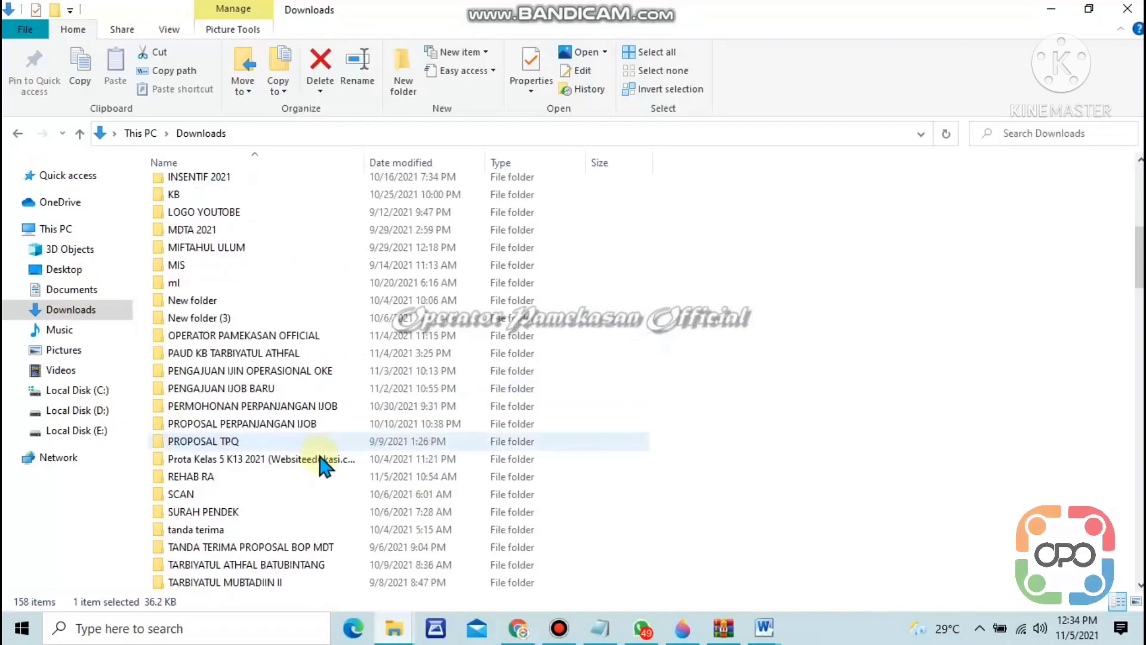
pyautogui.scroll(-15, 232, 496)
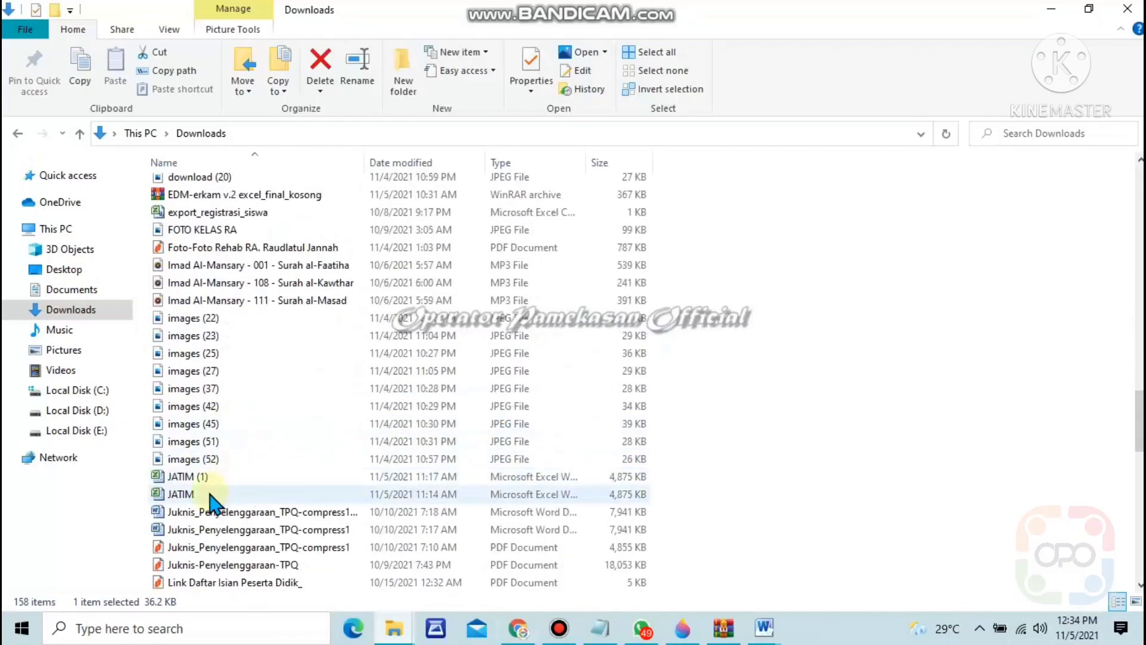
pyautogui.doubleClick(210, 499)
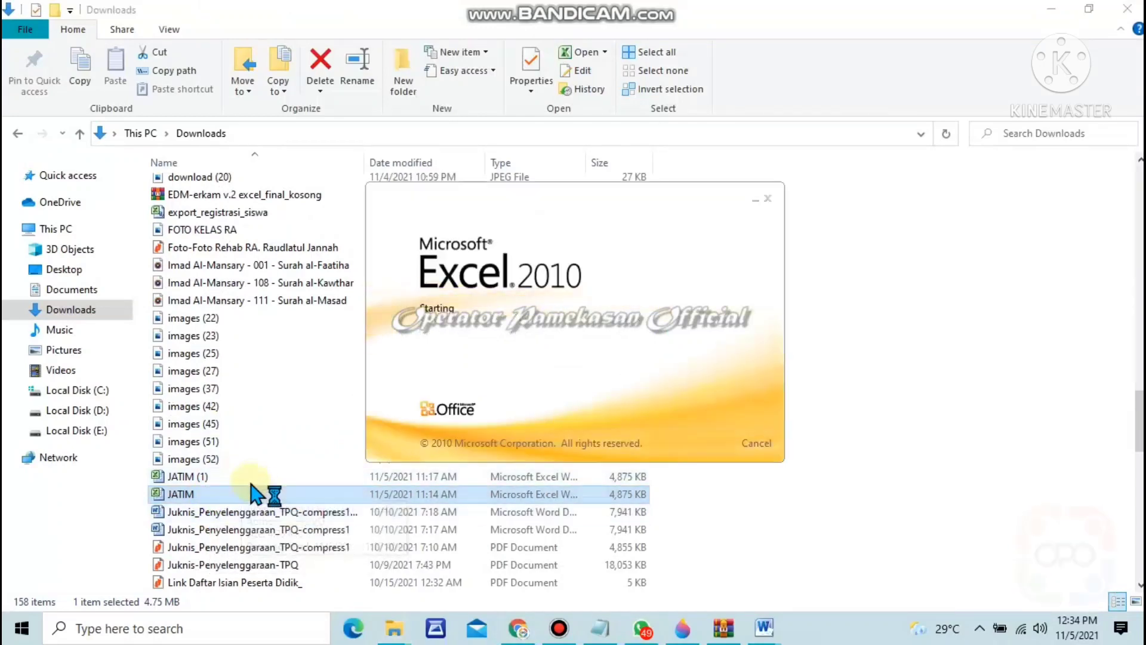
pyautogui.click(212, 475)
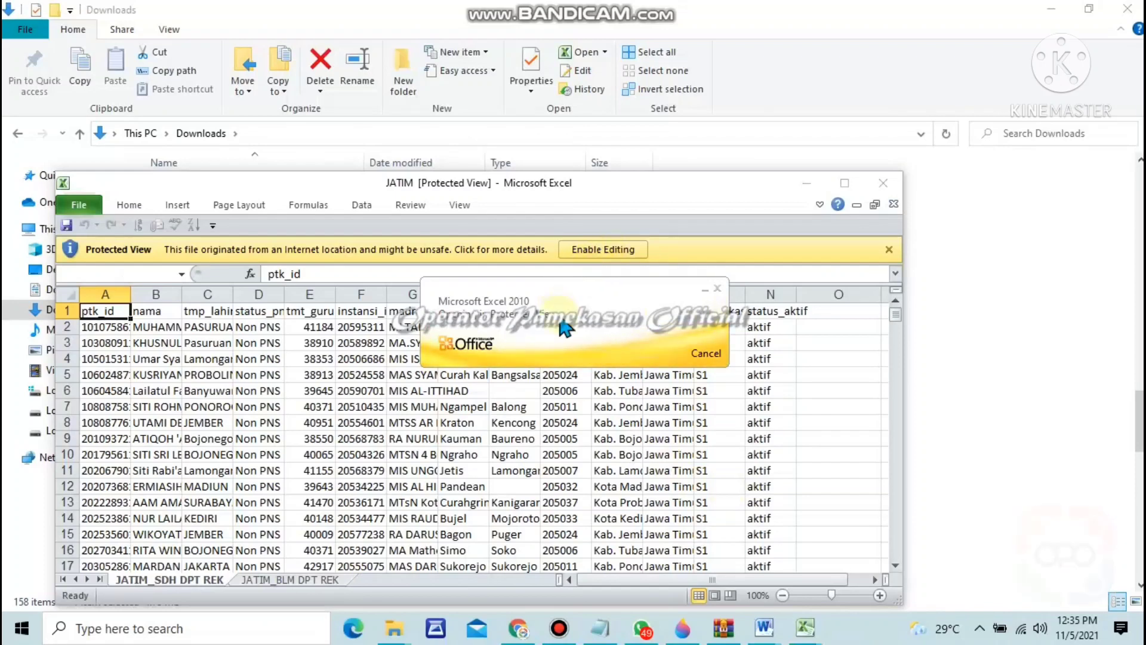
# Step: Enable editing for the protected JATIM workbook and maximize its window
pyautogui.click(717, 289)
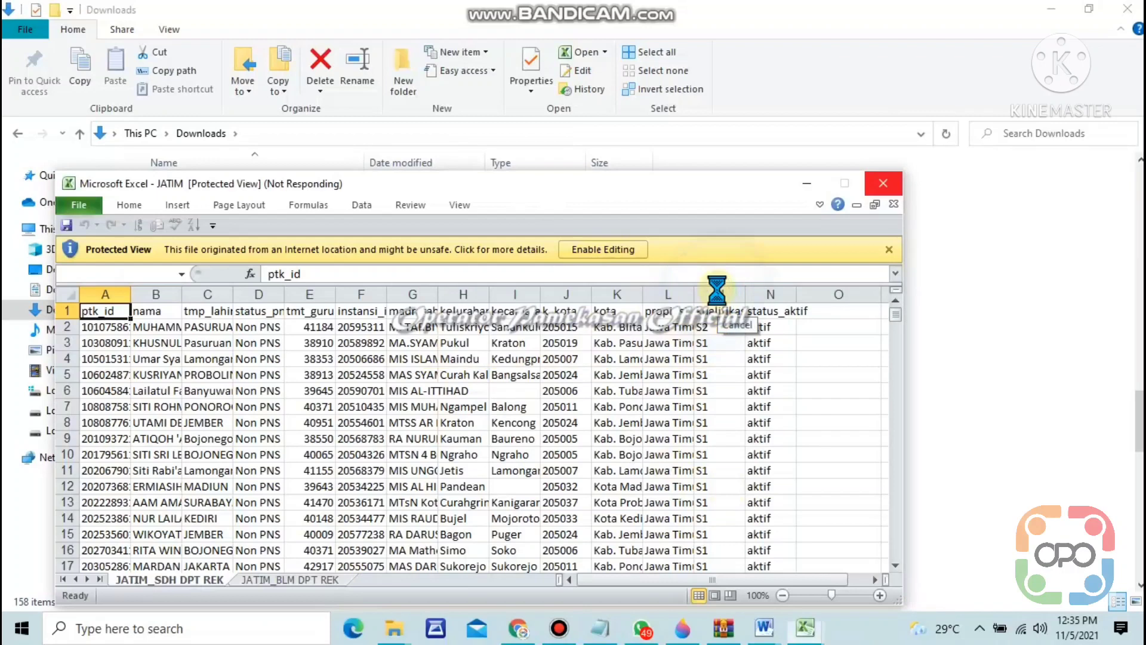
pyautogui.click(603, 250)
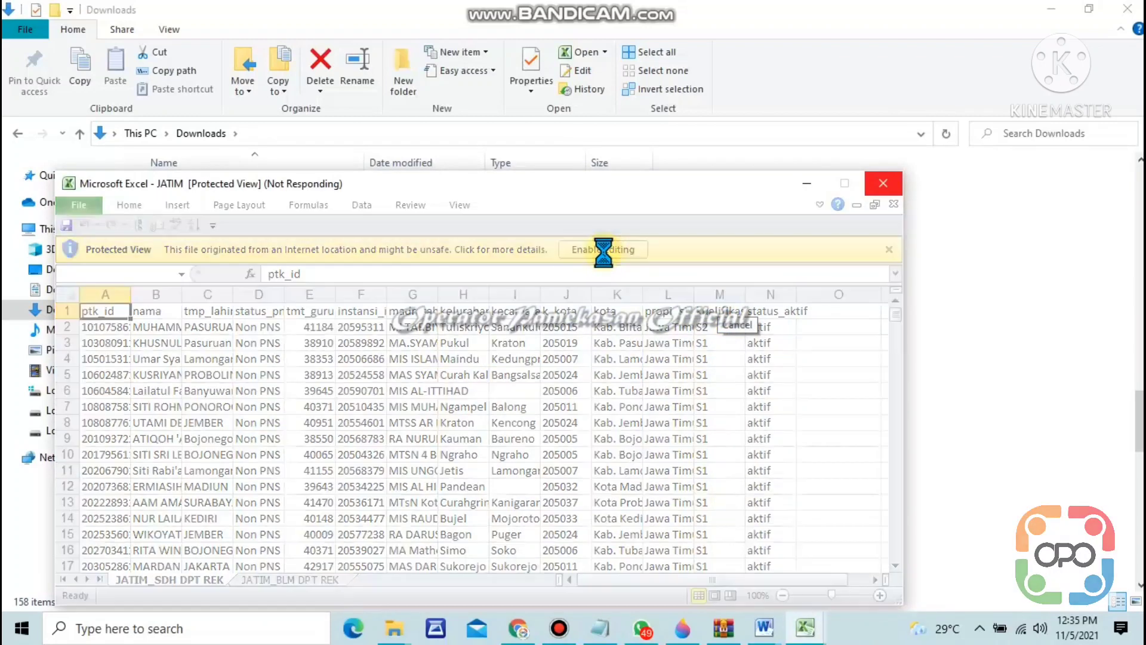
pyautogui.click(808, 631)
pyautogui.click(806, 628)
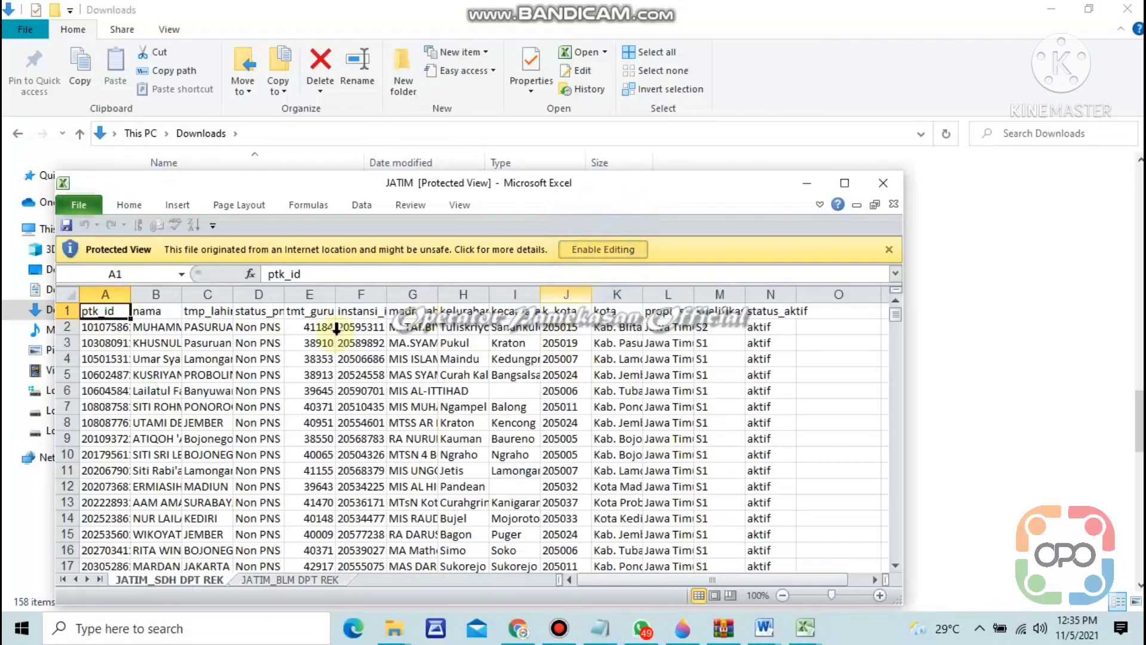
pyautogui.click(589, 256)
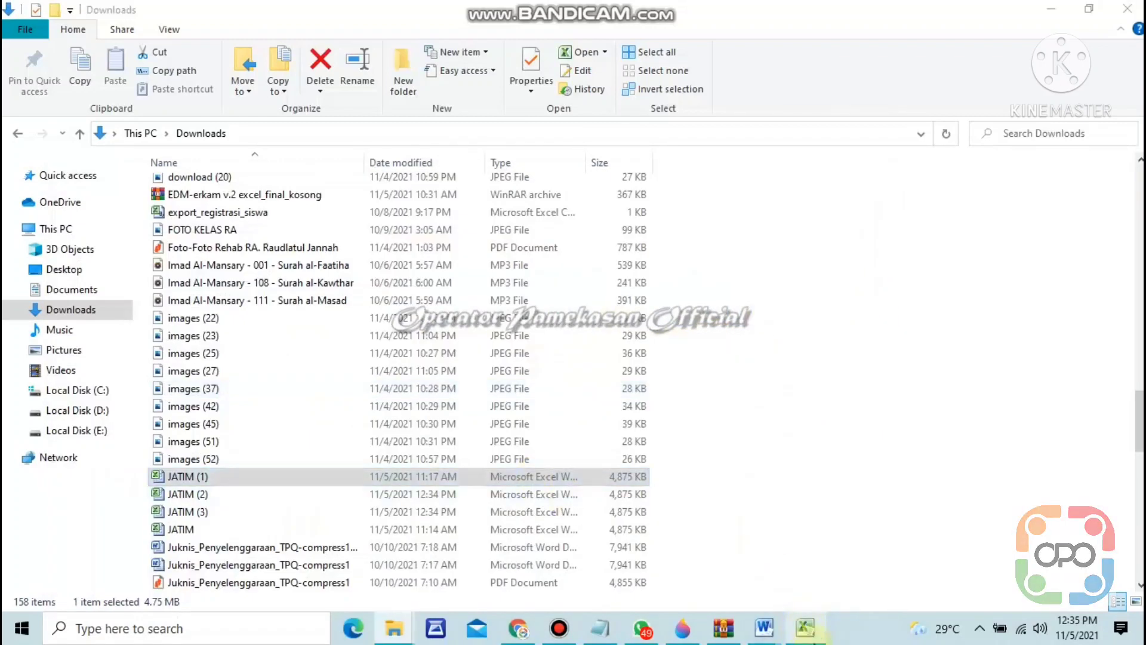
pyautogui.click(807, 628)
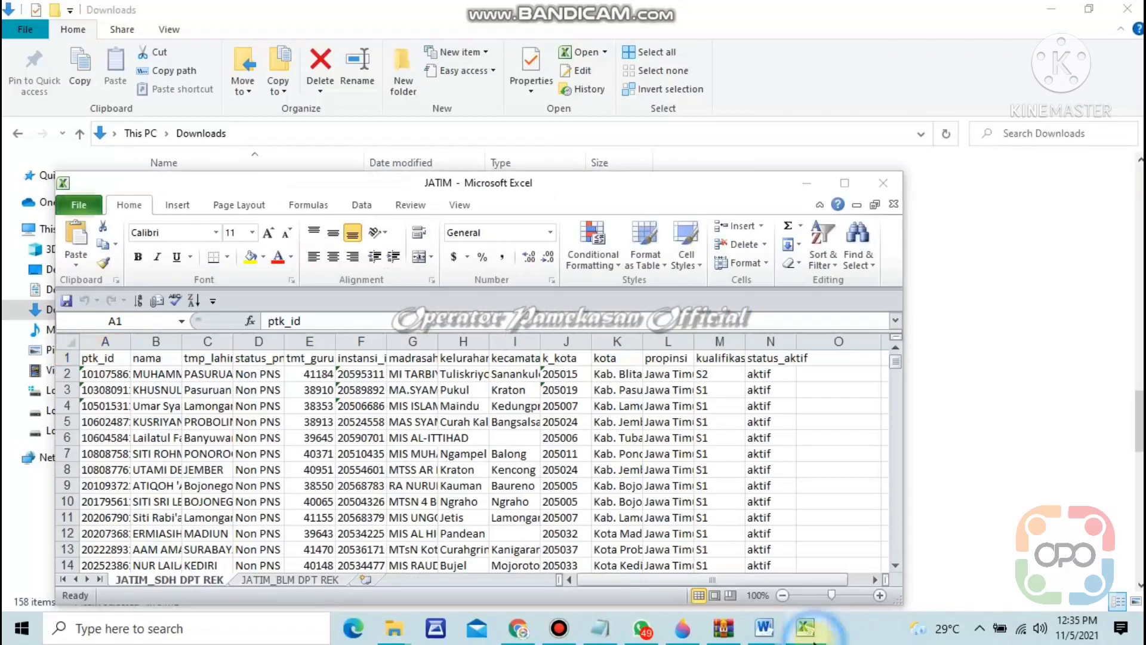
pyautogui.click(845, 183)
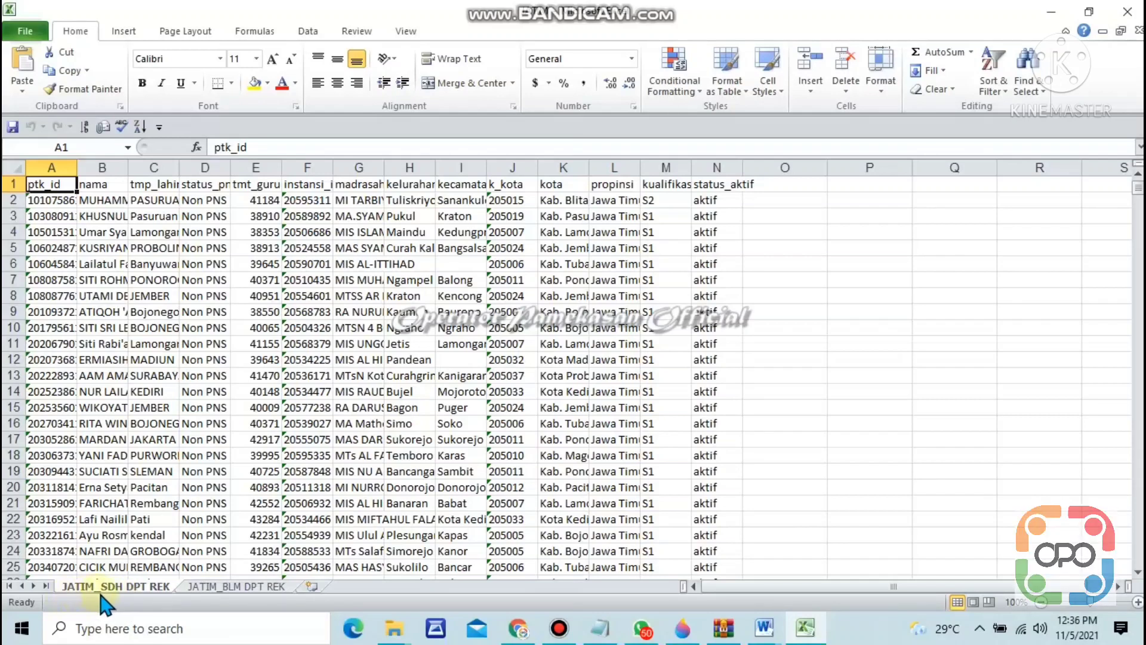
# Step: Auto-fit the madrasah and nama column widths on the JATIM_SDH DPT REK sheet
pyautogui.click(224, 587)
pyautogui.click(141, 587)
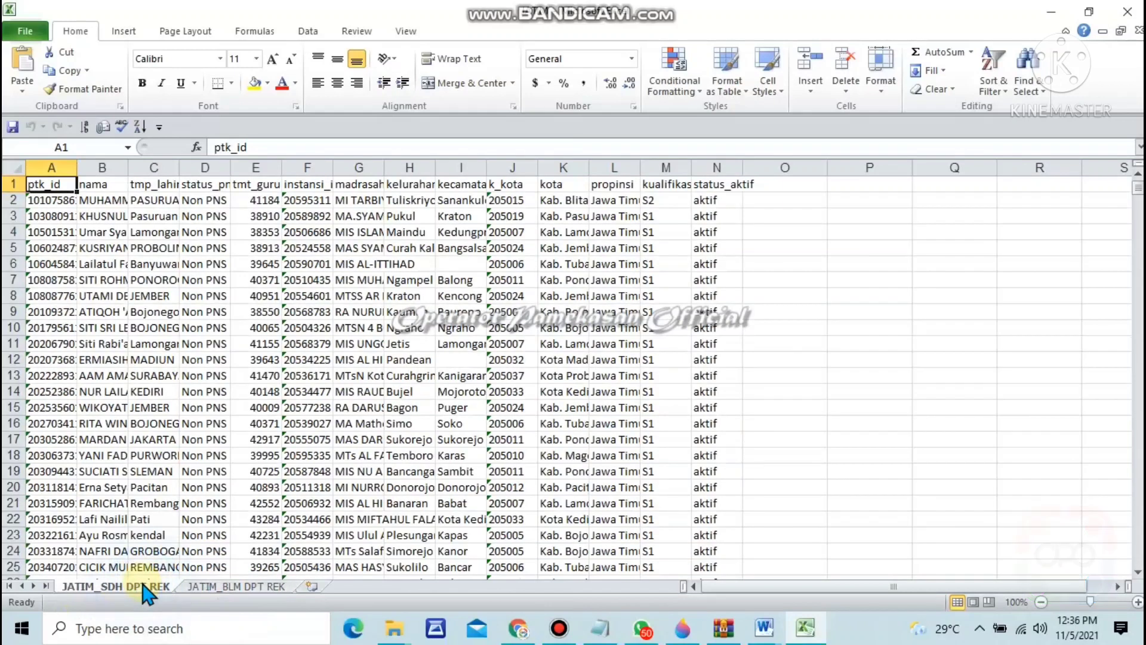
pyautogui.click(373, 234)
pyautogui.doubleClick(389, 169)
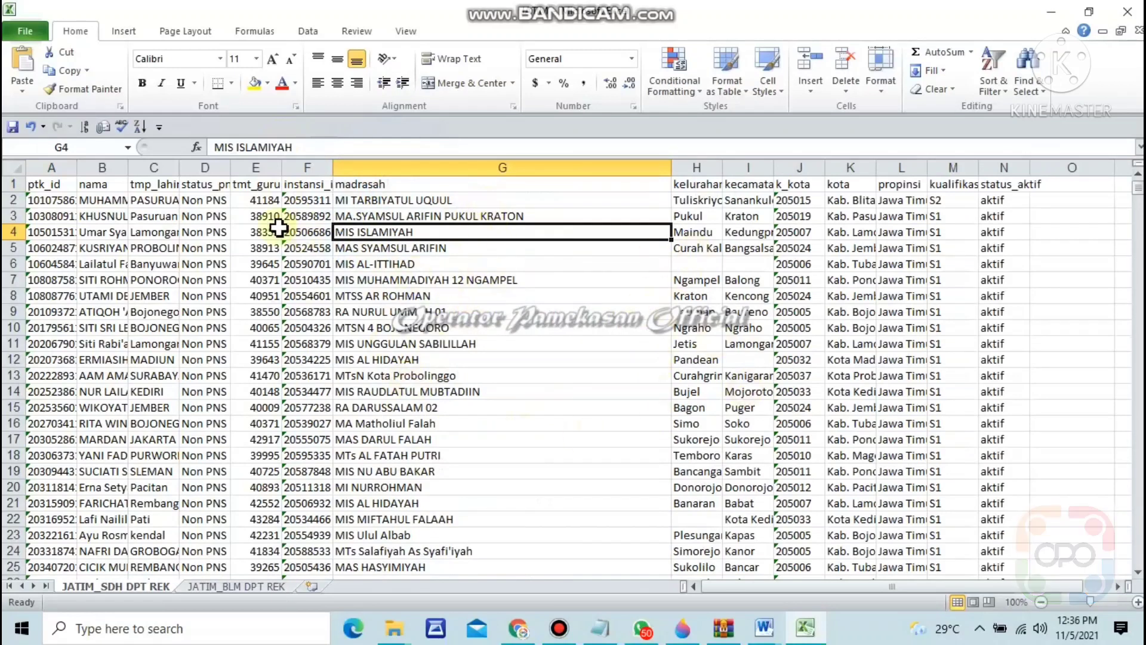
pyautogui.doubleClick(131, 166)
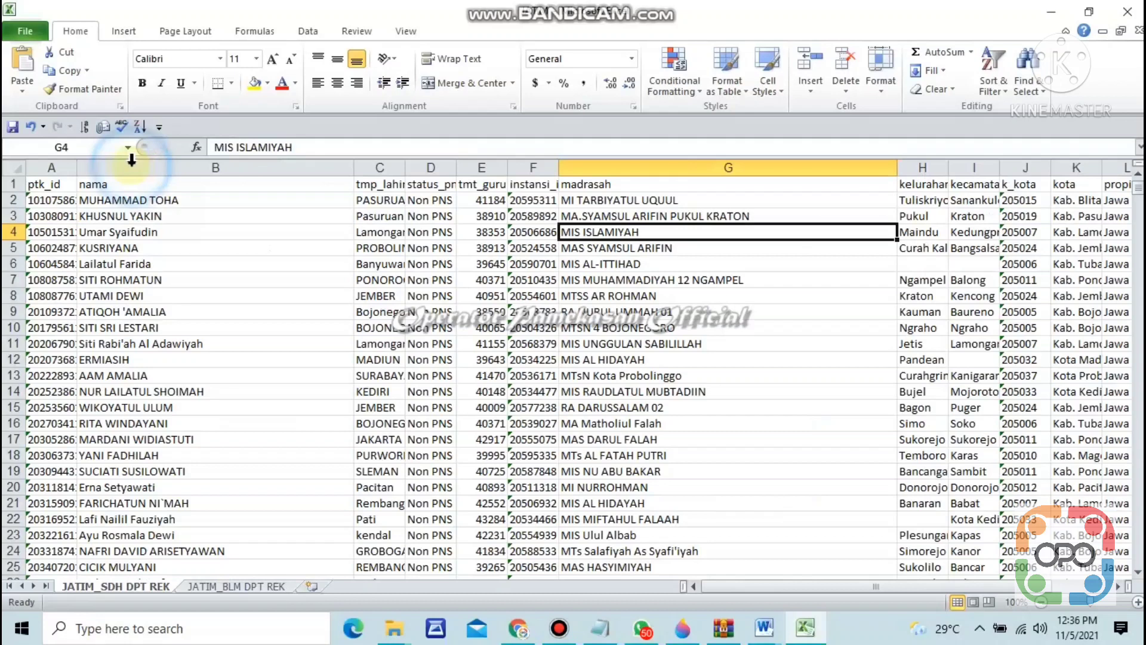
# Step: Find all occurrences of the teacher's full name in the JATIM_SDH DPT REK sheet and select the first match's entire row
pyautogui.click(283, 293)
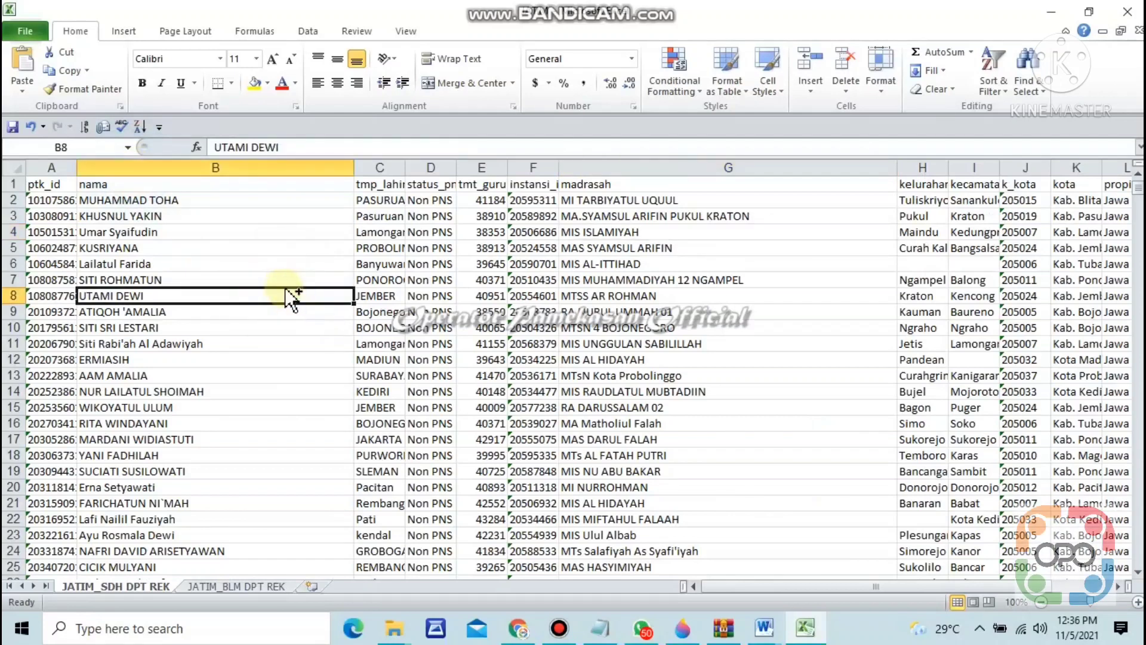
pyautogui.hotkey('ctrl', 'f')
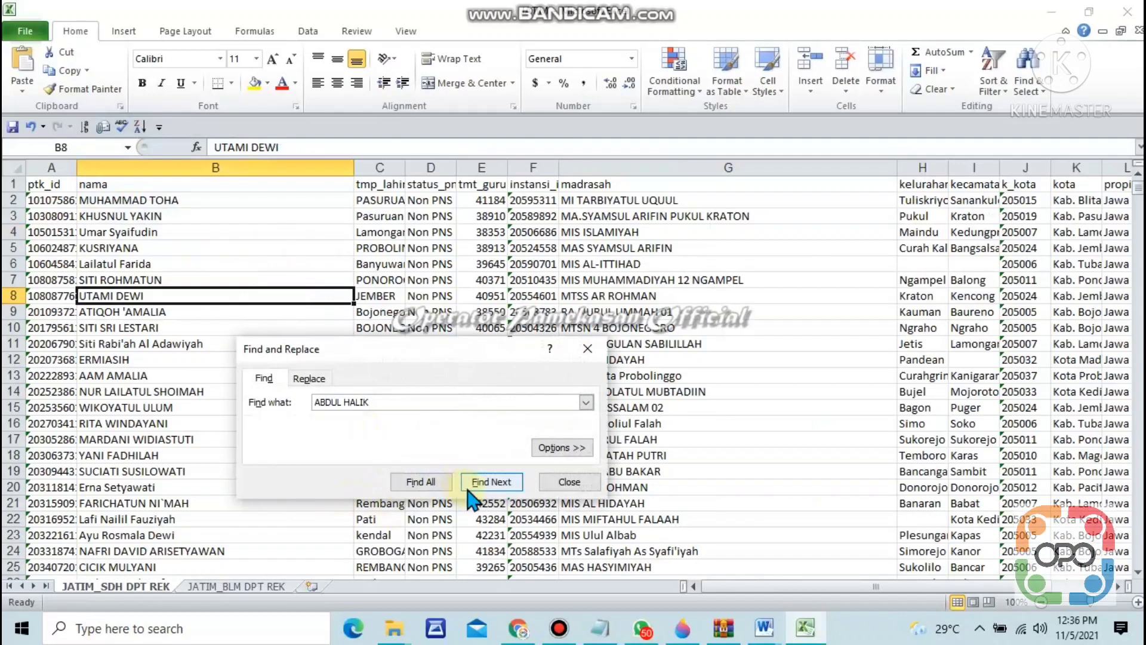
pyautogui.click(421, 481)
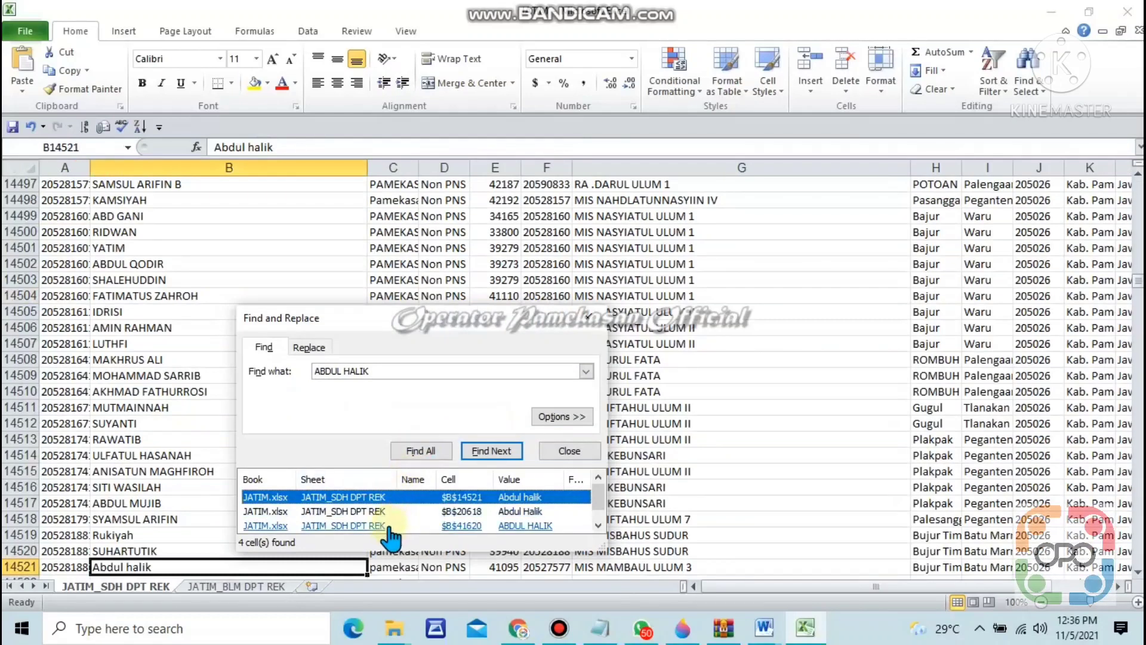
pyautogui.click(581, 325)
pyautogui.scroll(-2, 228, 430)
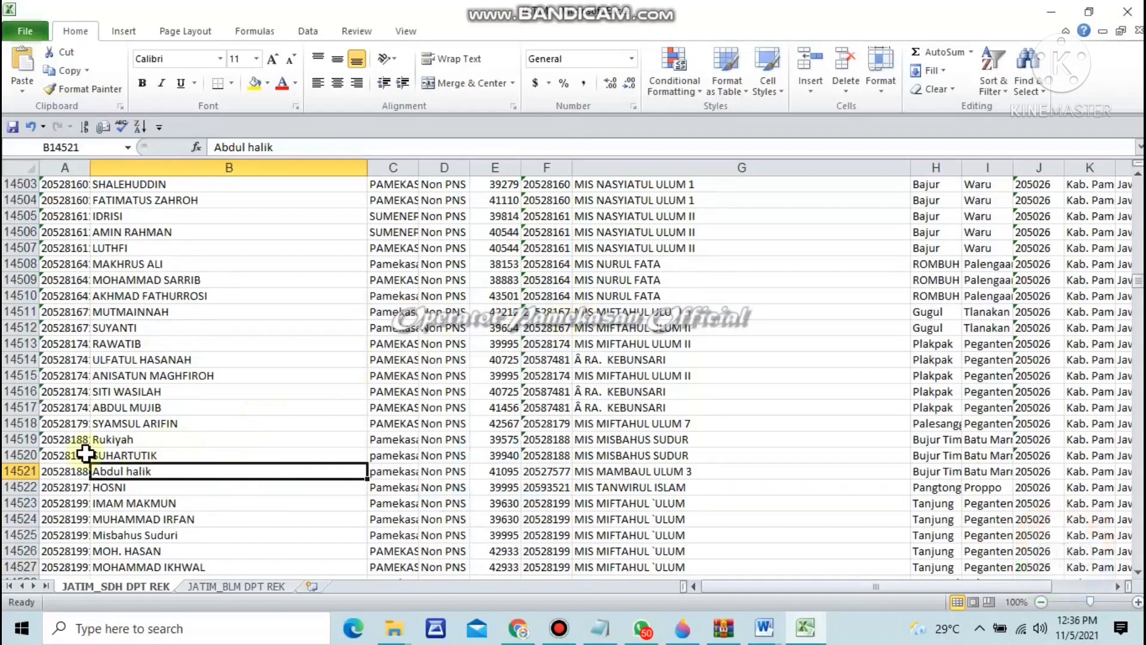
pyautogui.scroll(-1, 72, 445)
pyautogui.click(19, 424)
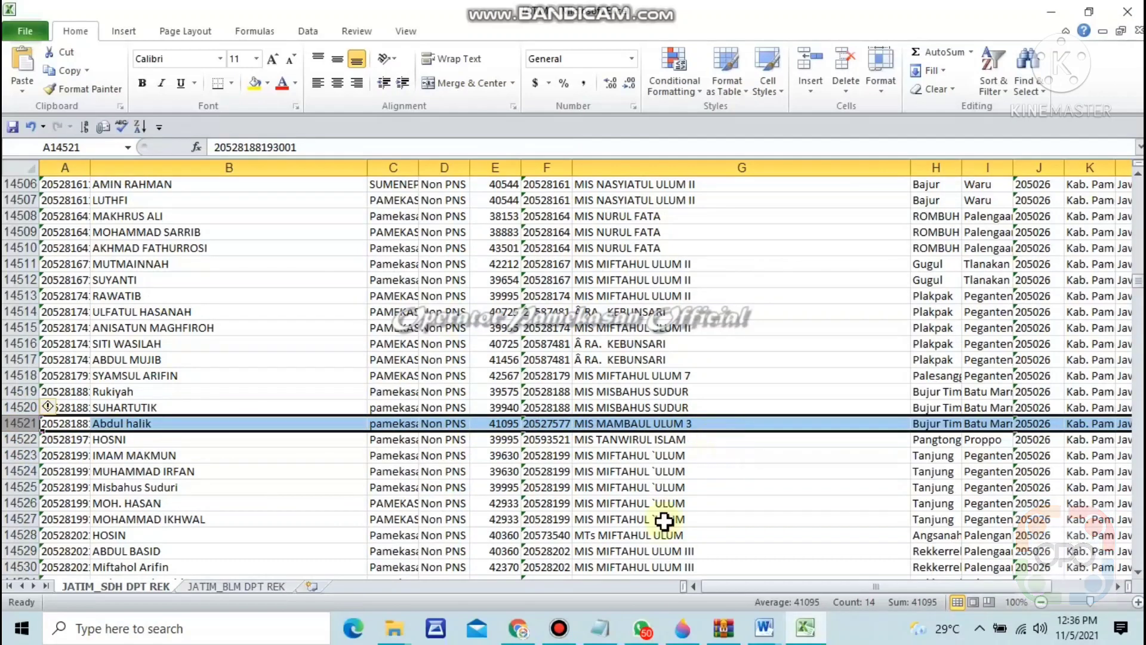
# Step: Examine the found teacher's record cell by cell, from ptk_id across to status_aktif and back
pyautogui.click(738, 591)
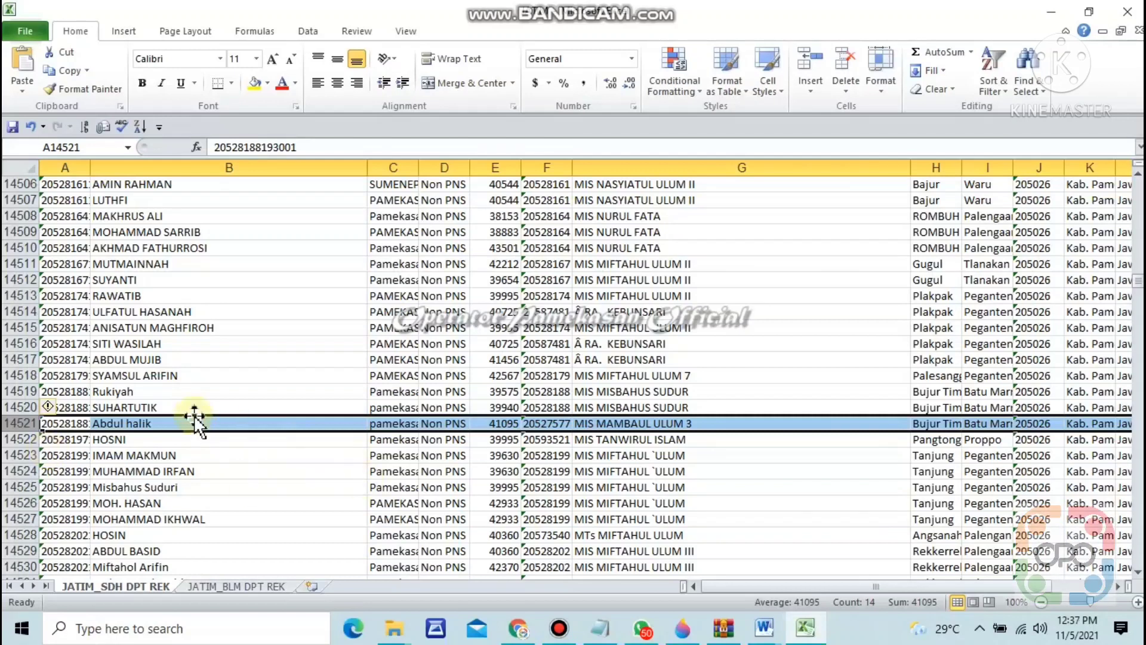
pyautogui.press('Right')
pyautogui.press('Right')
pyautogui.press('Right')
pyautogui.press('Right')
pyautogui.press('Right')
pyautogui.press('Right')
pyautogui.press('Right')
pyautogui.press('Right')
pyautogui.press('Right')
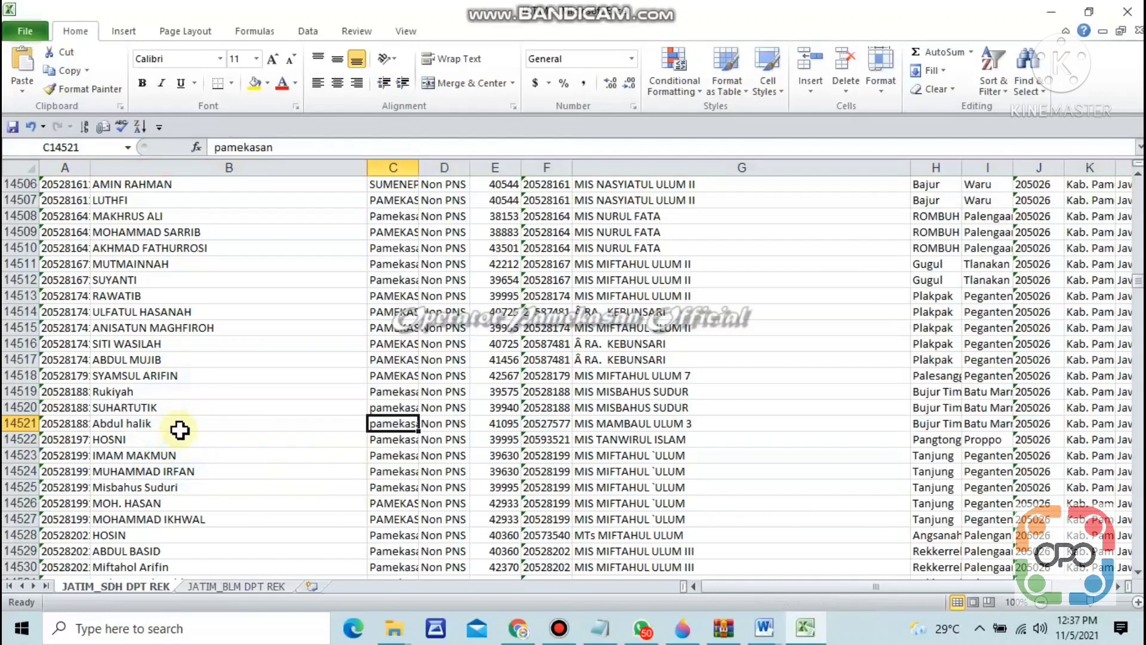
pyautogui.press('Right')
pyautogui.press('Right')
pyautogui.press('Right')
pyautogui.press('Right')
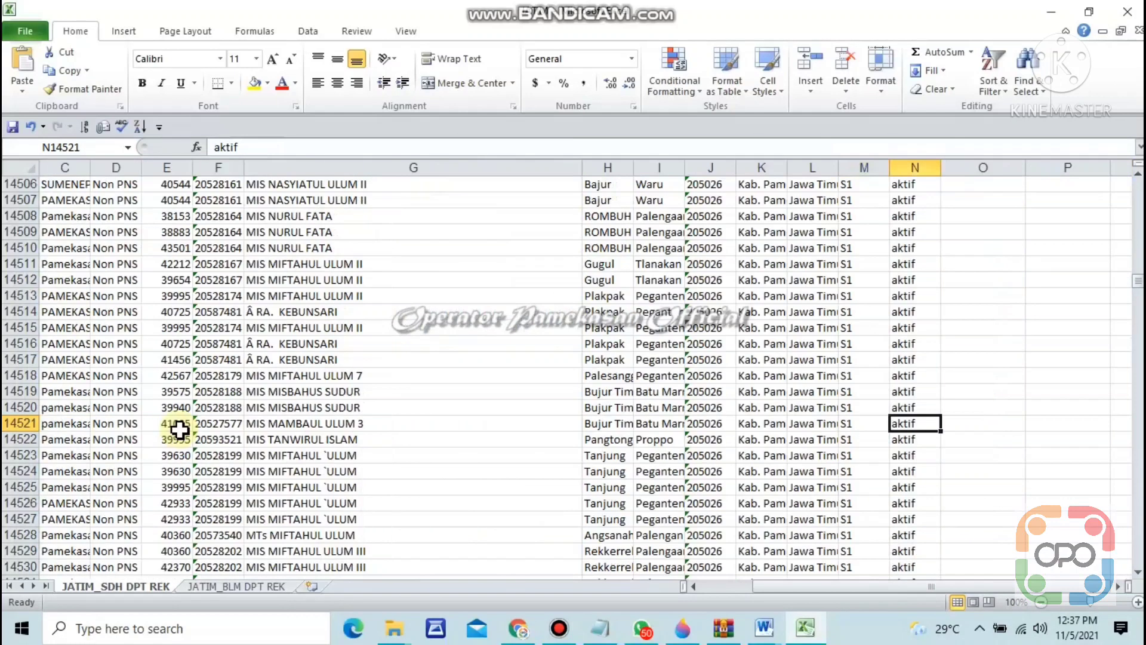
pyautogui.press('Left')
pyautogui.press('Left')
pyautogui.press('Left')
pyautogui.press('Left')
pyautogui.press('Left')
pyautogui.press('Left')
pyautogui.press('Left')
pyautogui.press('Left')
pyautogui.press('Left')
pyautogui.press('Left')
pyautogui.press('Left')
pyautogui.press('Left')
pyautogui.press('Left')
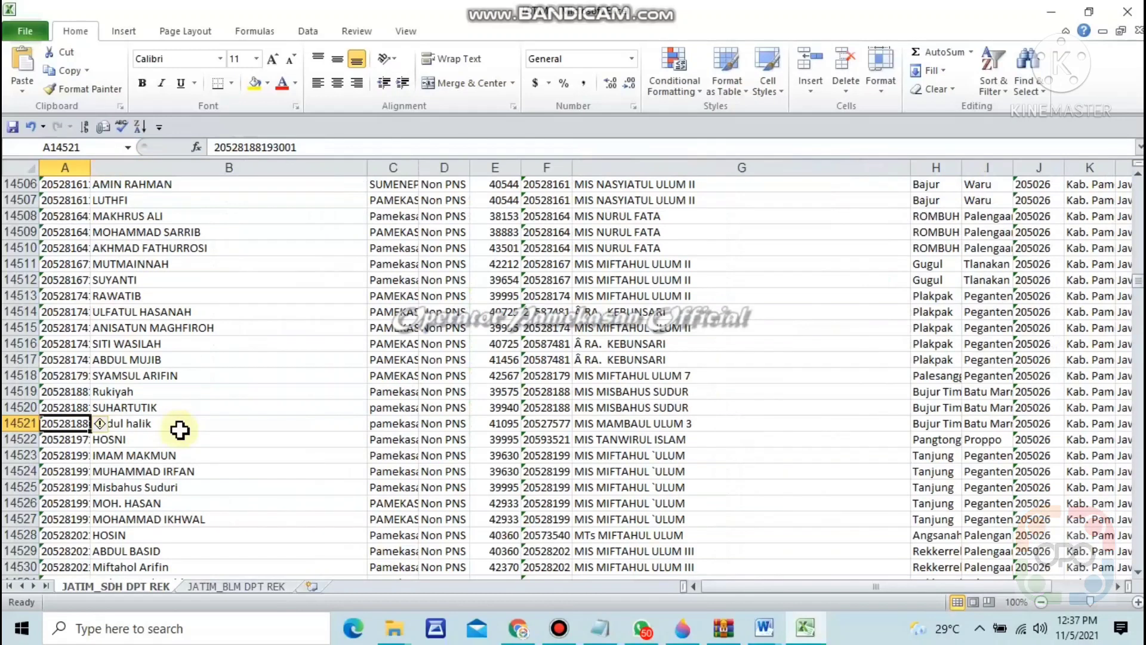
# Step: Open the JATIM_BLM DPT REK sheet and auto-fit its tmp_lahir and nama column widths
pyautogui.click(242, 586)
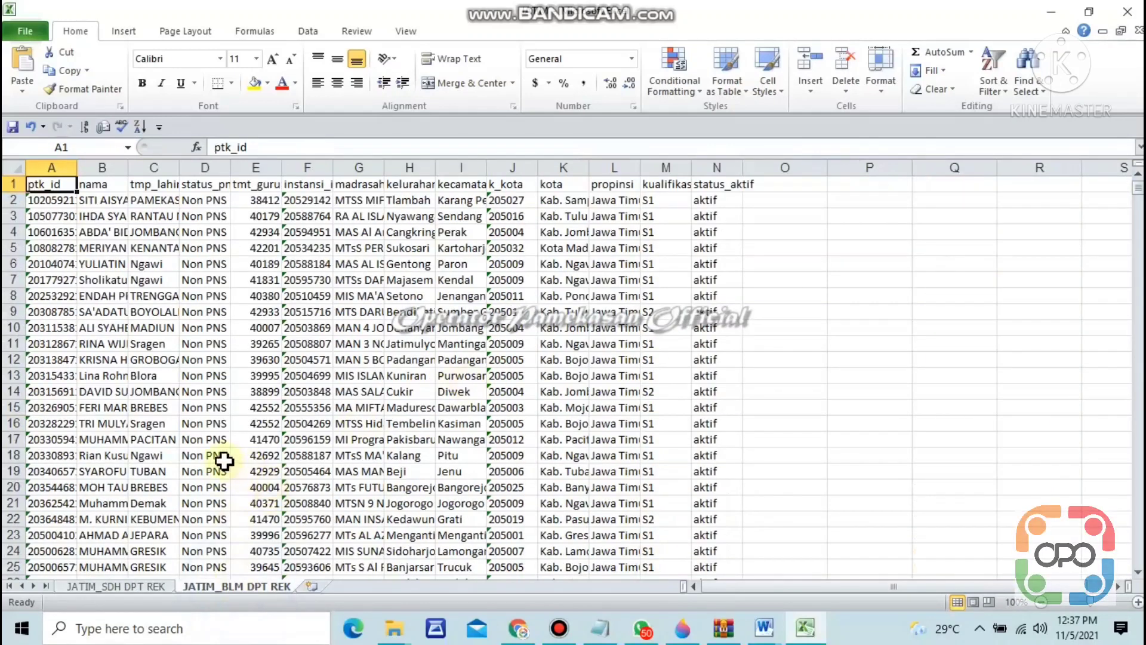
pyautogui.click(153, 423)
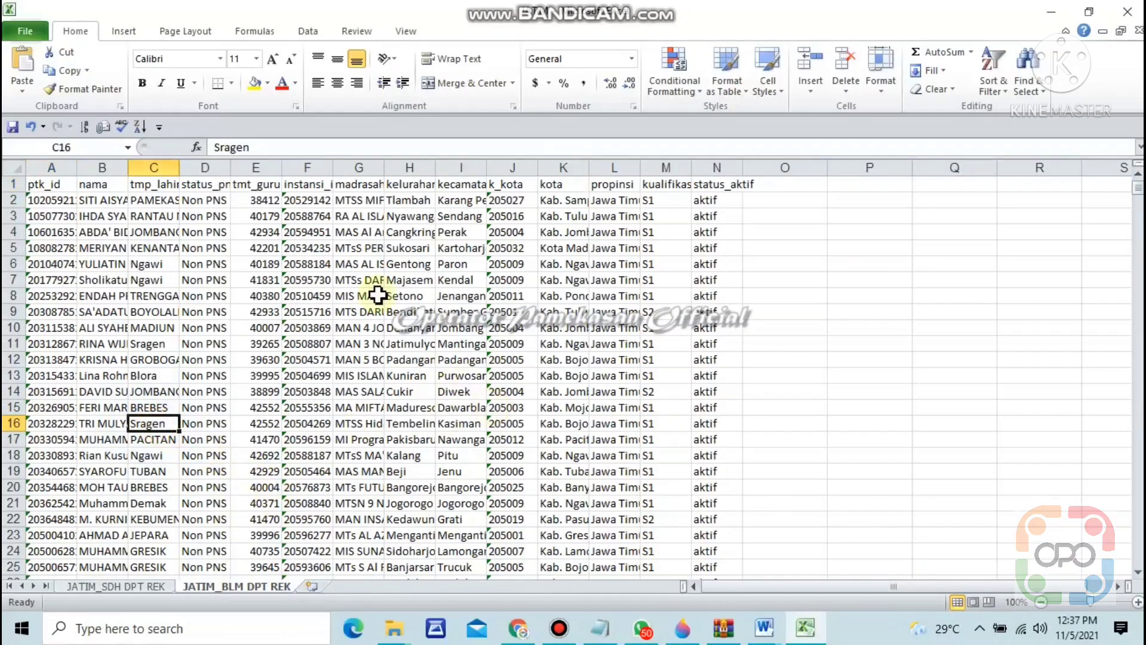
pyautogui.doubleClick(179, 167)
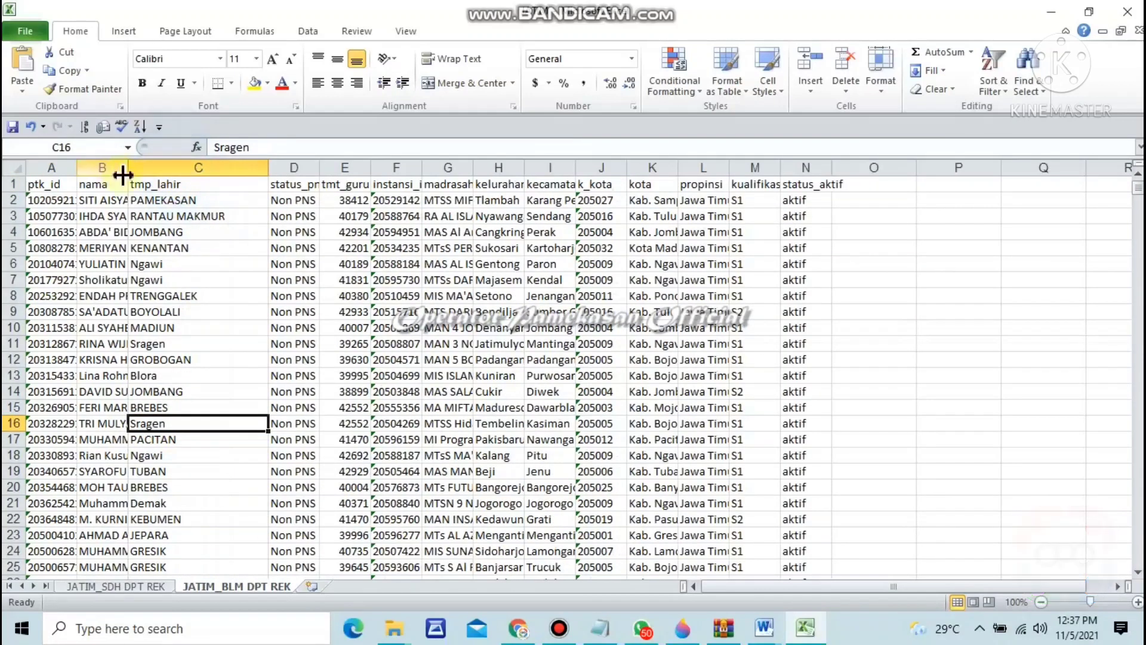
pyautogui.doubleClick(128, 167)
pyautogui.click(257, 452)
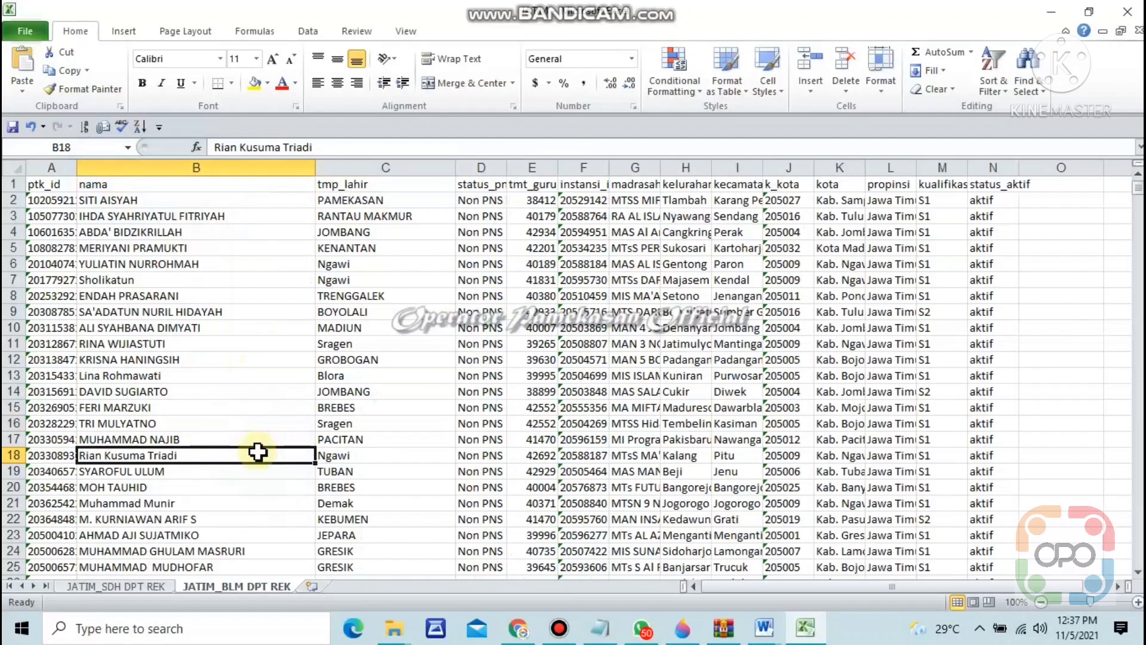
# Step: Find all occurrences of the second teacher's name in the JATIM_BLM DPT REK sheet
pyautogui.hotkey('ctrl', 'f')
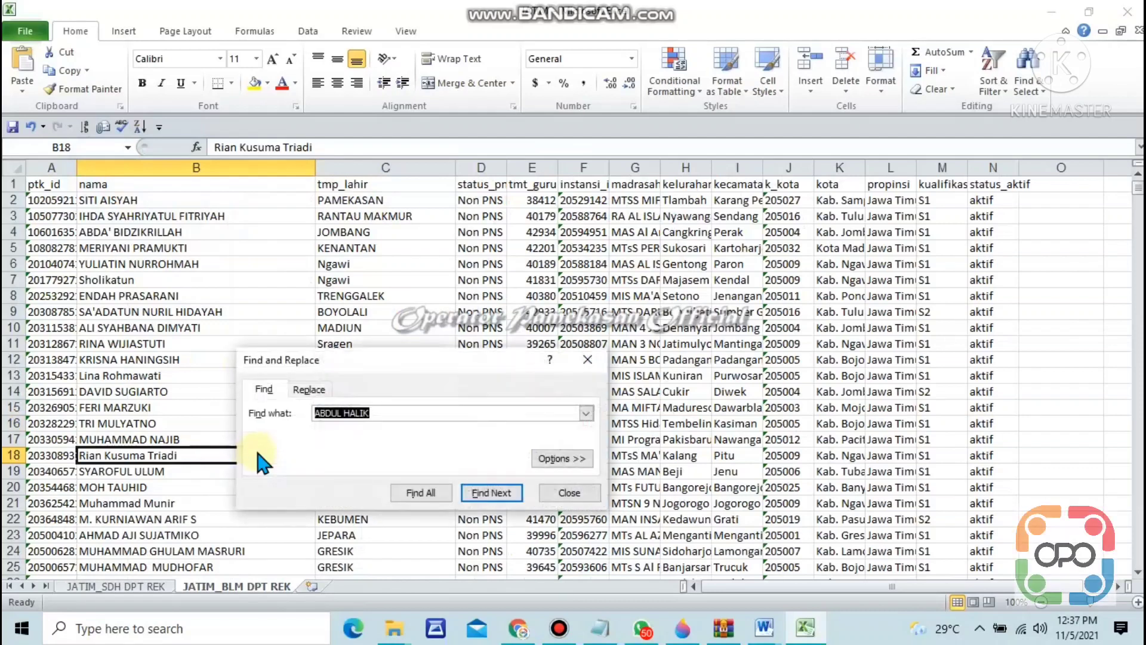
pyautogui.press('BackSpace')
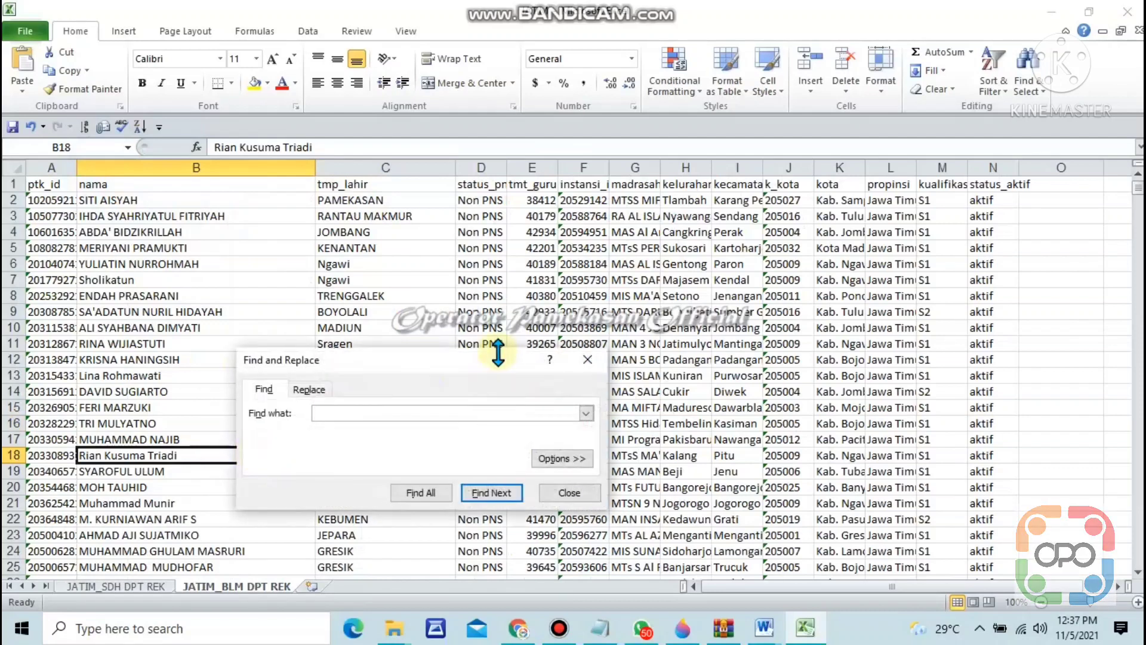
pyautogui.write('TOYY')
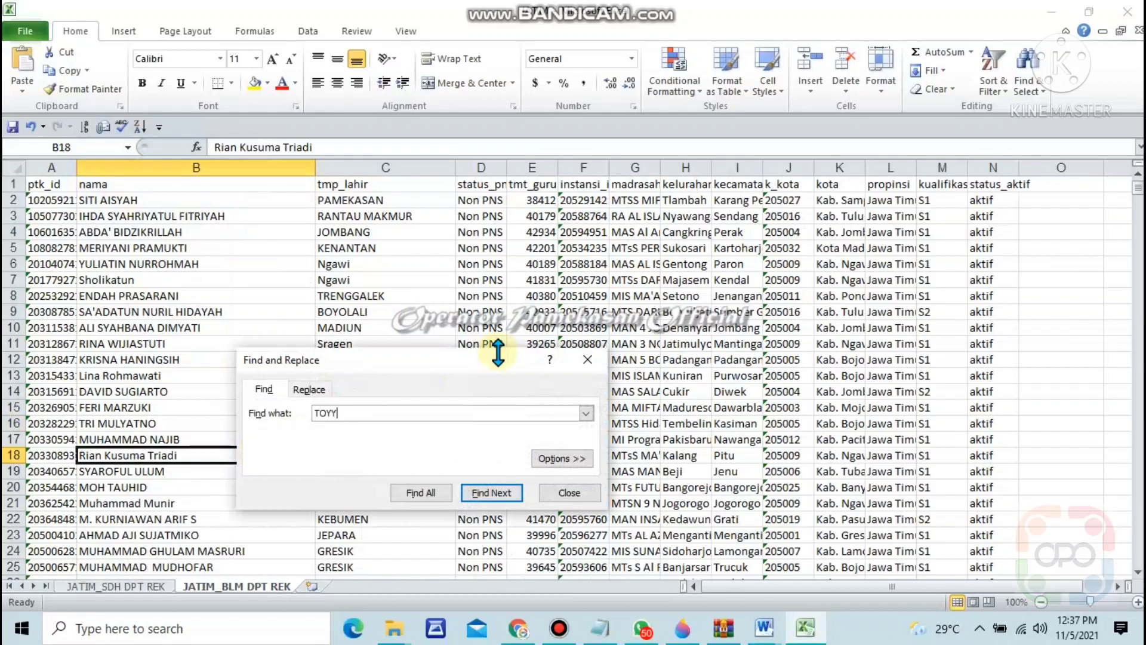
pyautogui.write('IBAH')
pyautogui.click(418, 493)
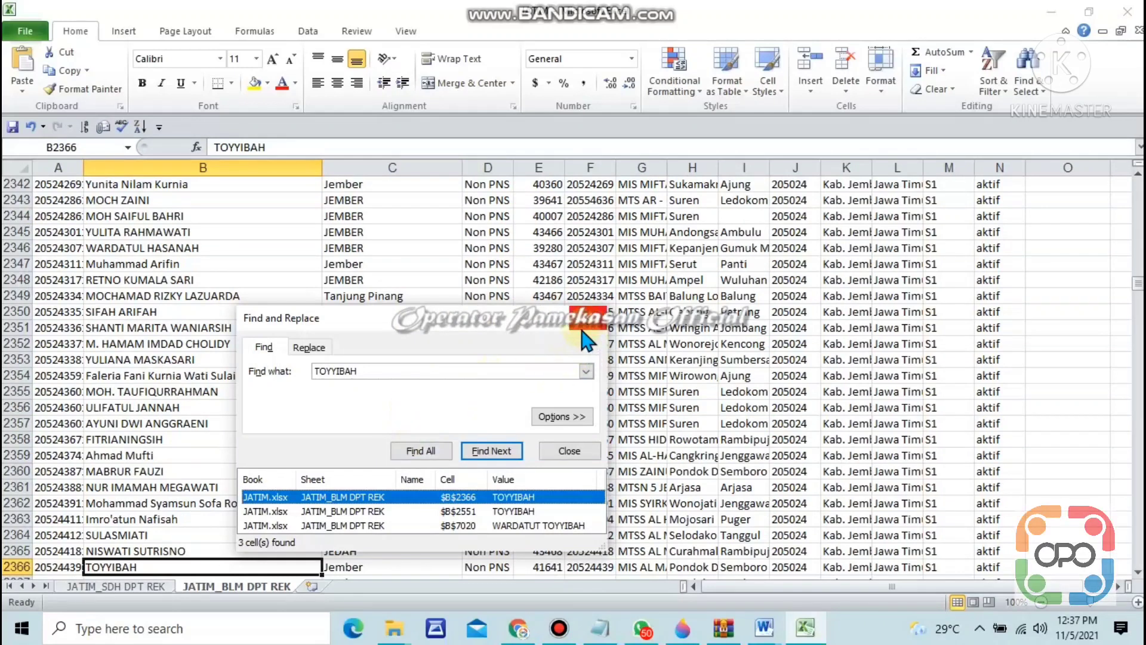
# Step: Select the entire row of the second match, row 2551, and auto-fit the madrasah column width
pyautogui.click(368, 514)
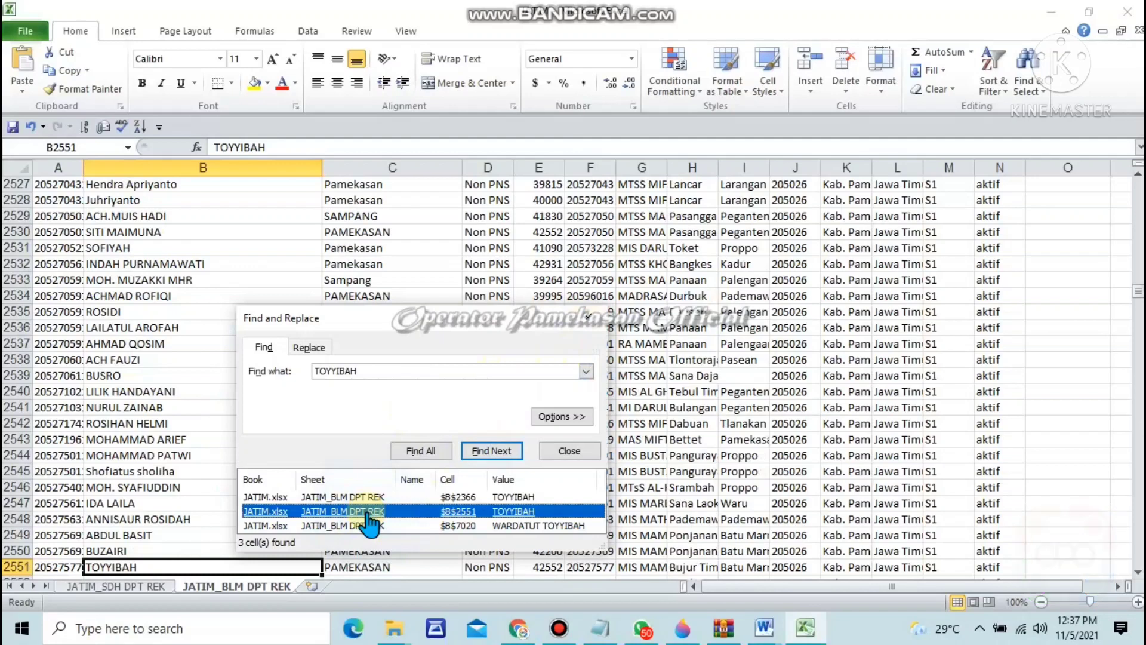
pyautogui.click(592, 318)
pyautogui.scroll(-2, 180, 440)
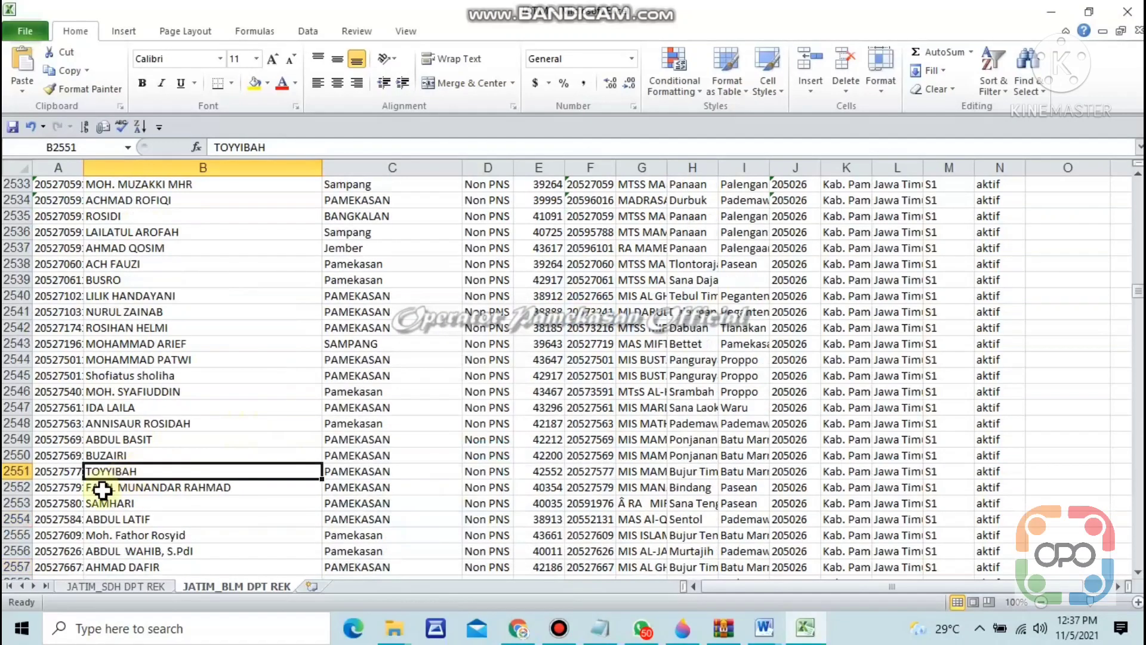
pyautogui.click(6, 471)
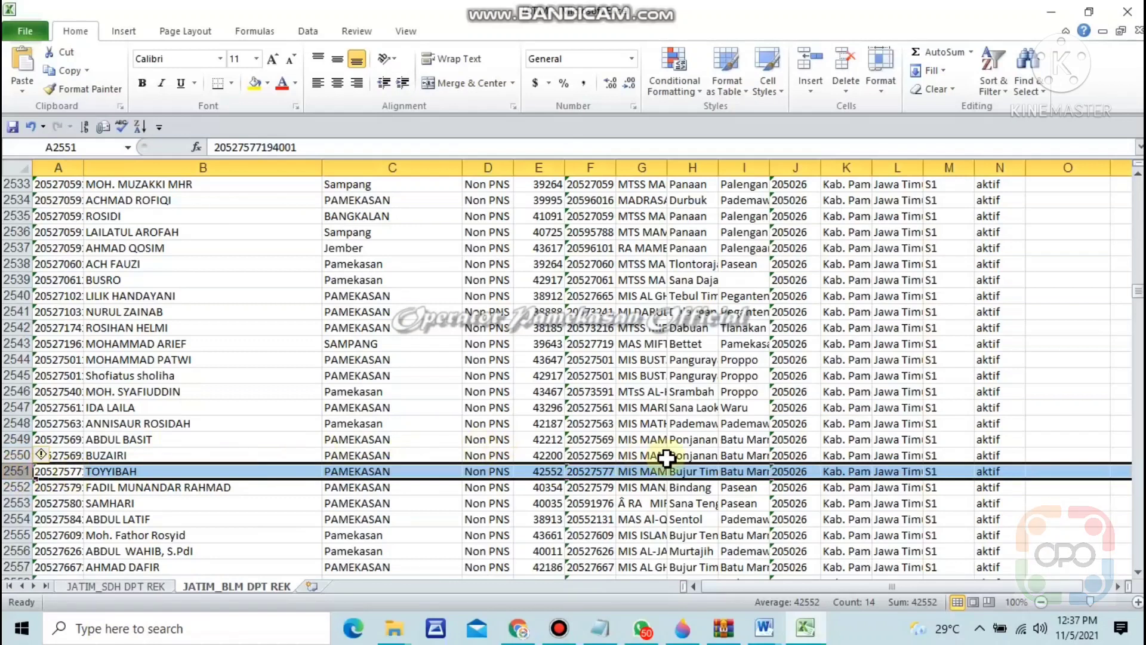
pyautogui.doubleClick(667, 168)
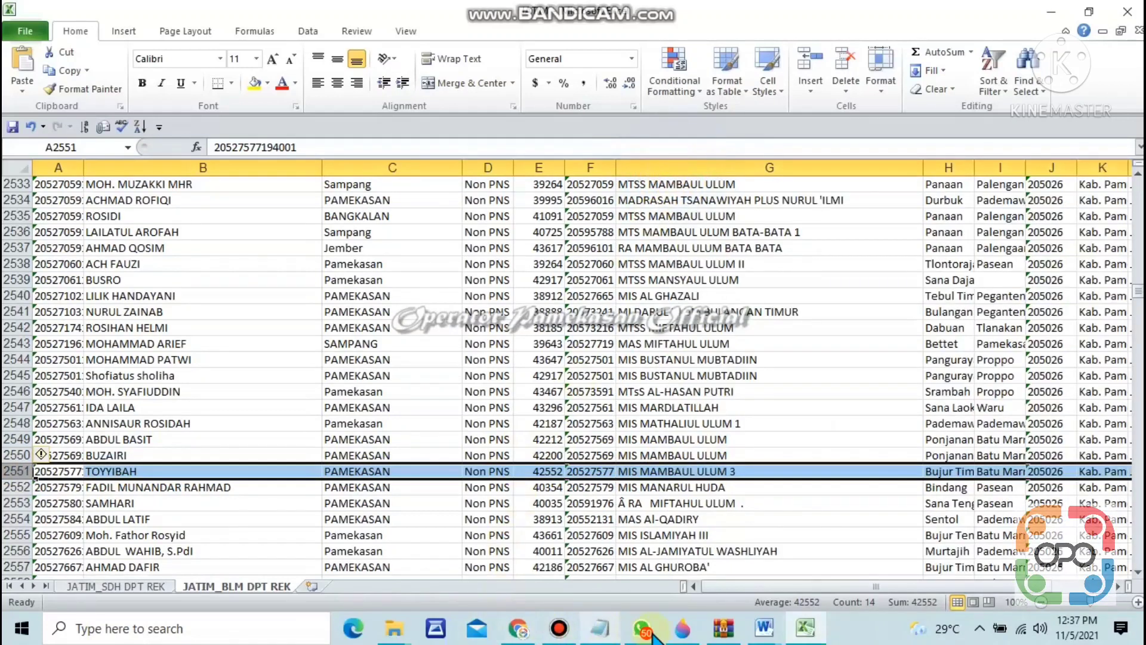
# Step: Switch to Chrome to view the teacher's Status Penerima page, and return to the Direktorat GTK Madrasah province list with the downloads bar closed
pyautogui.click(603, 630)
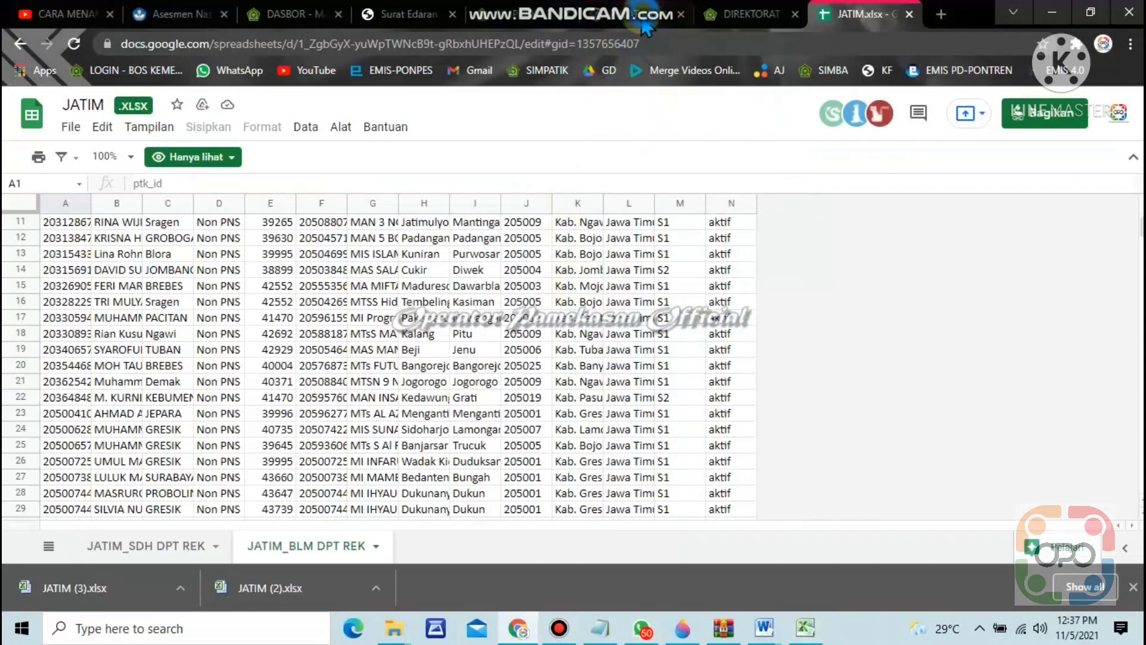
pyautogui.hotkey('ctrl', 'shift', 'Tab')
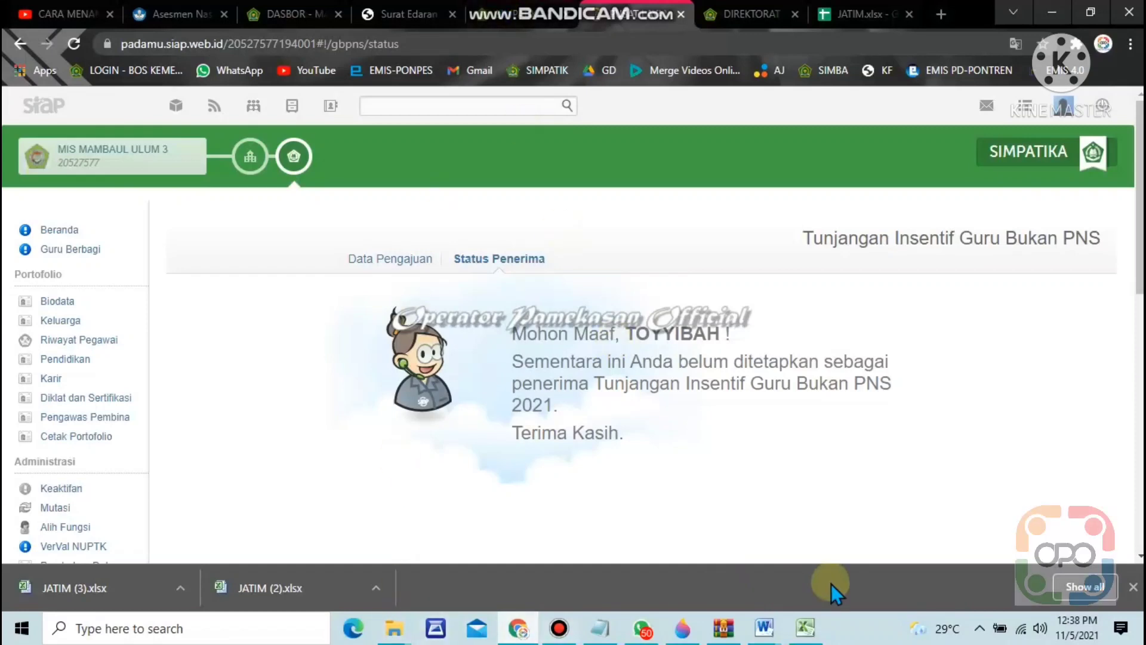
pyautogui.click(746, 13)
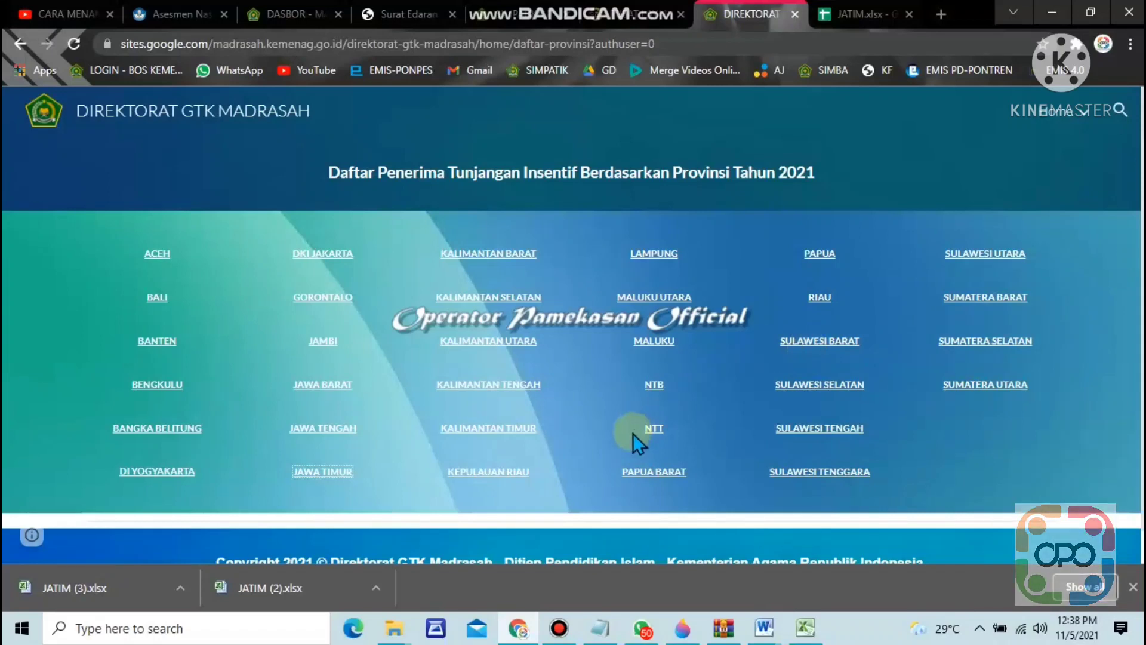
pyautogui.click(1132, 584)
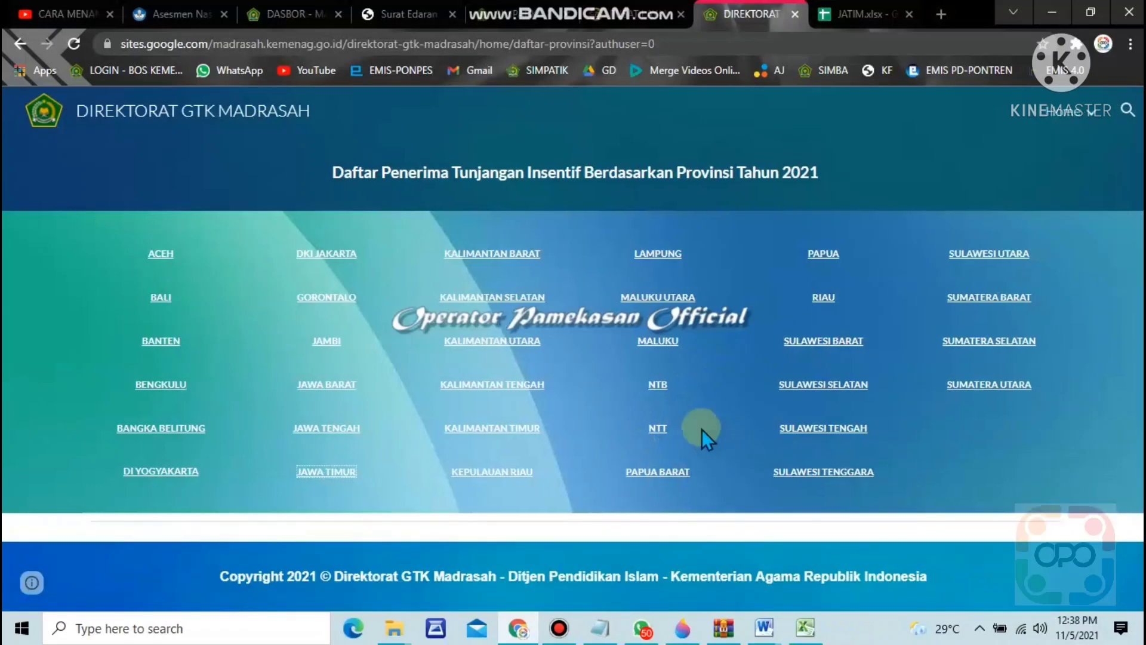